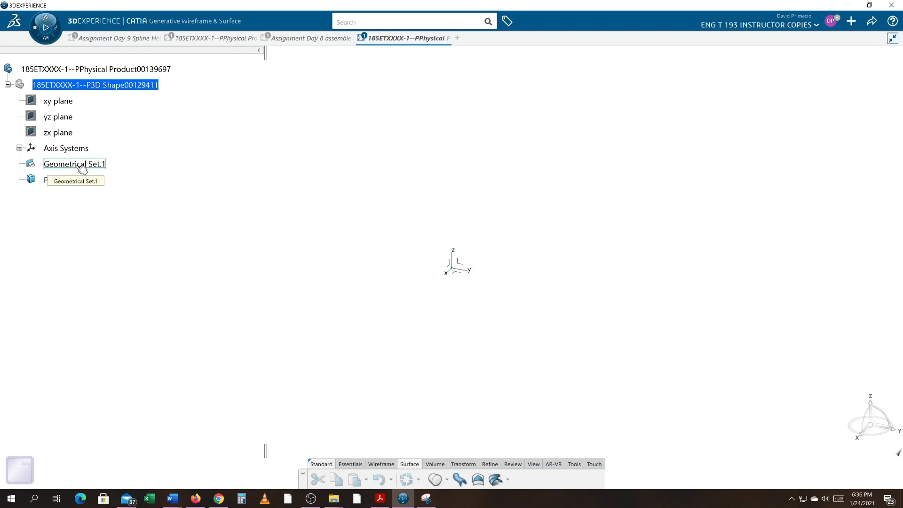
# - Try to create a Point-Direction line from a new coordinate point at Z 2 in, using the absolute axis system as direction
pyautogui.click(450, 264)
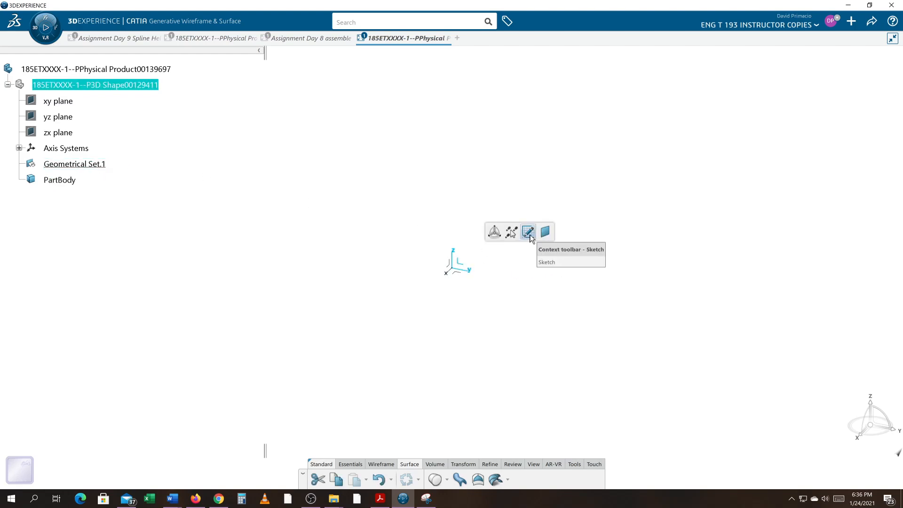
pyautogui.click(381, 464)
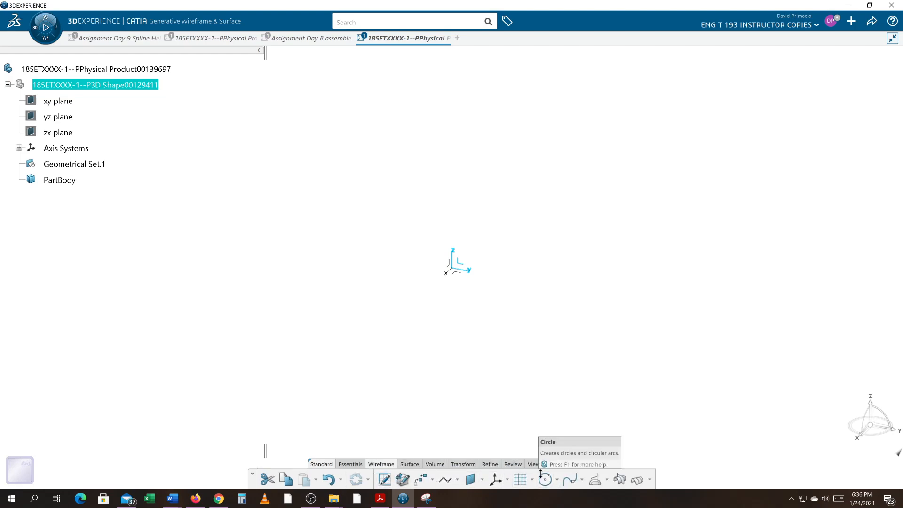
pyautogui.click(457, 479)
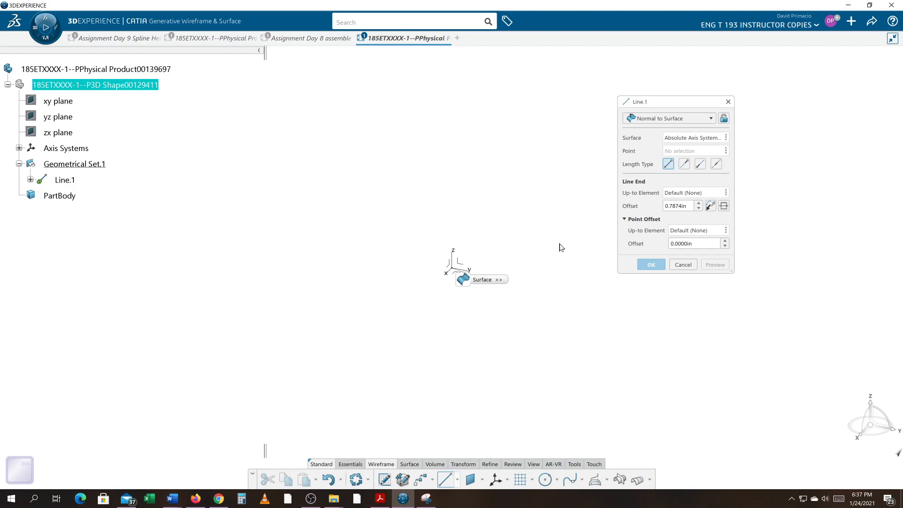
pyautogui.click(676, 120)
pyautogui.click(670, 142)
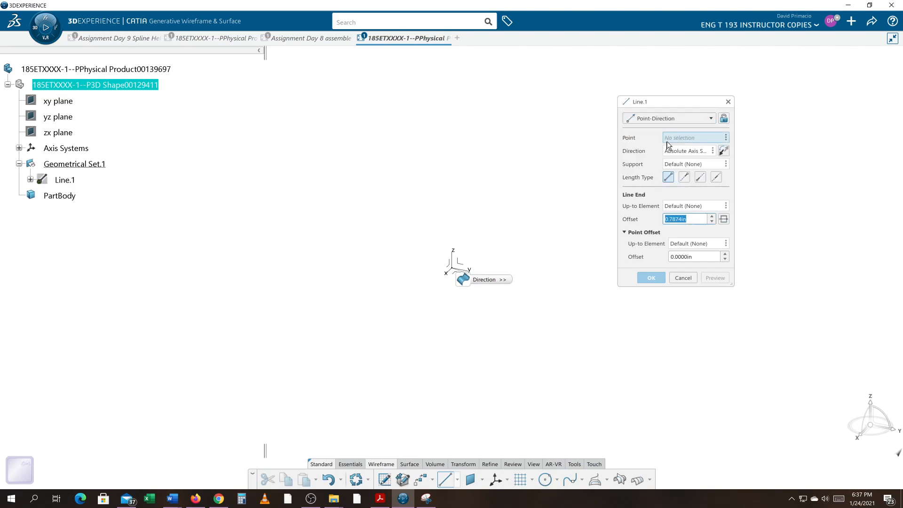
pyautogui.rightClick(672, 139)
pyautogui.moveTo(674, 146)
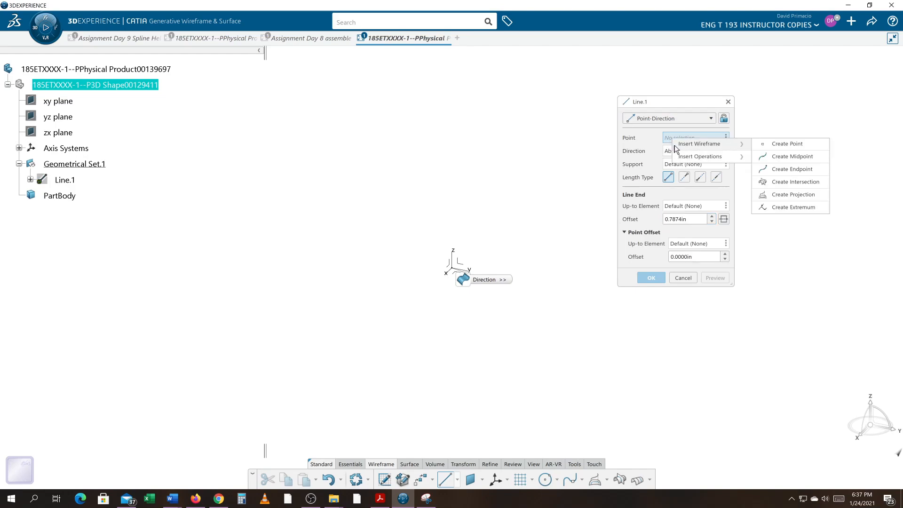
pyautogui.click(776, 145)
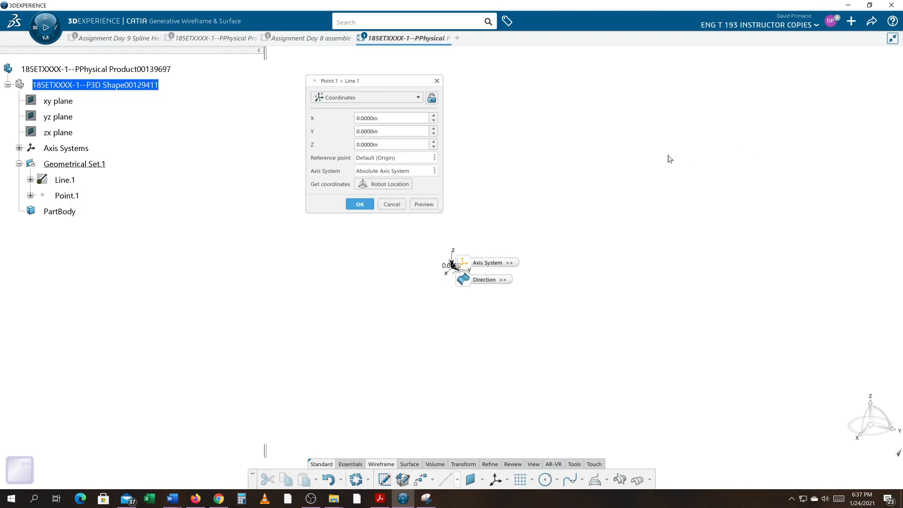
pyautogui.doubleClick(393, 144)
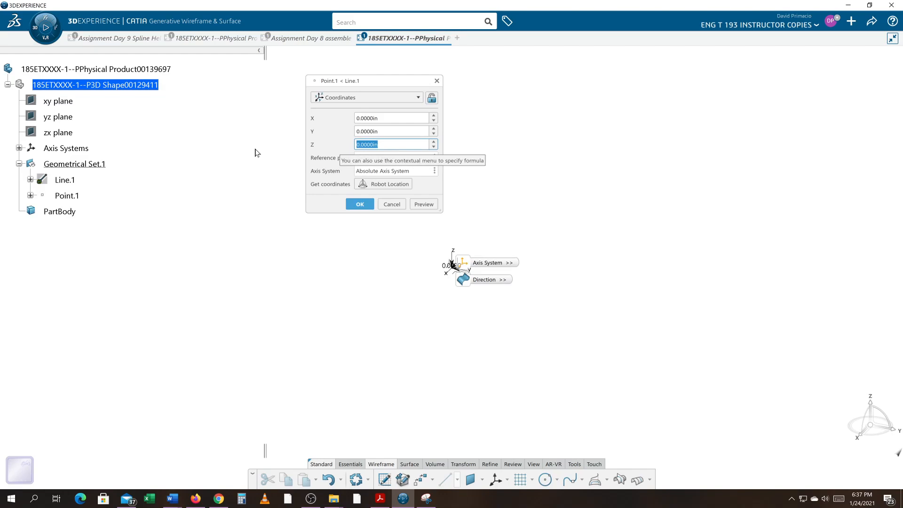
pyautogui.write('2')
pyautogui.press('Return')
pyautogui.click(369, 205)
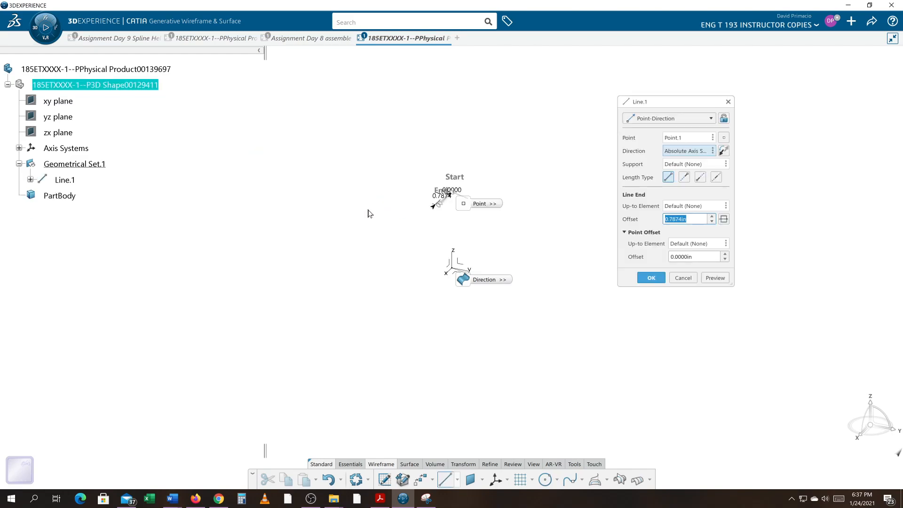
pyautogui.click(651, 278)
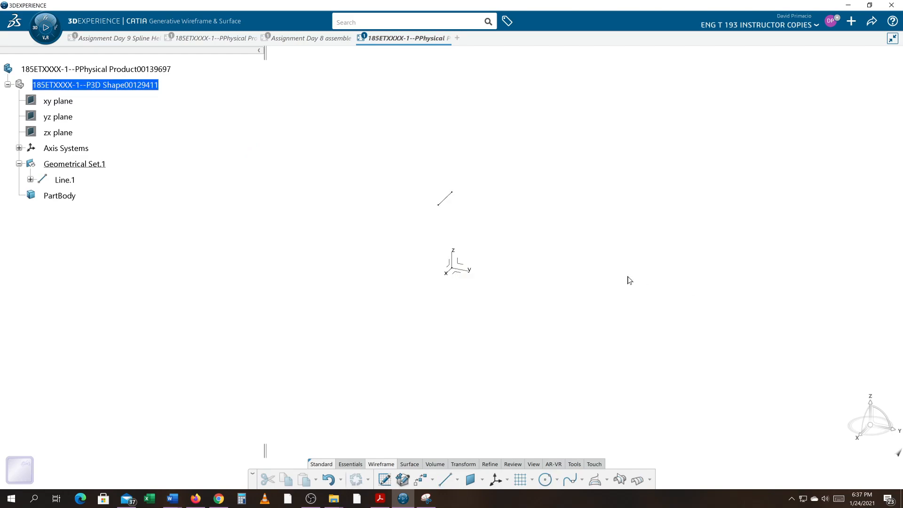
# - Undo the line just created and clear the selection
pyautogui.moveTo(486, 286); pyautogui.dragTo(456, 268, button='middle')
pyautogui.moveTo(520, 281); pyautogui.dragTo(522, 285, button='middle')
pyautogui.hotkey('ctrl', 'z')
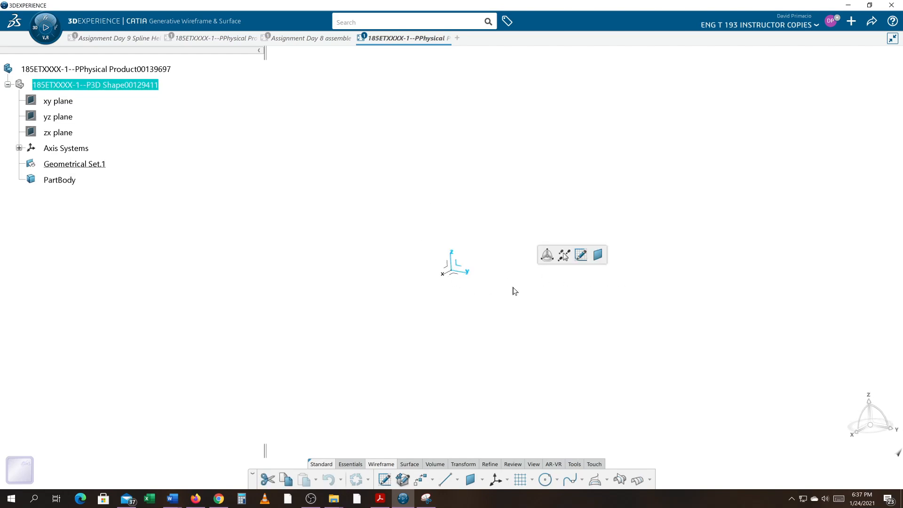
pyautogui.click(502, 367)
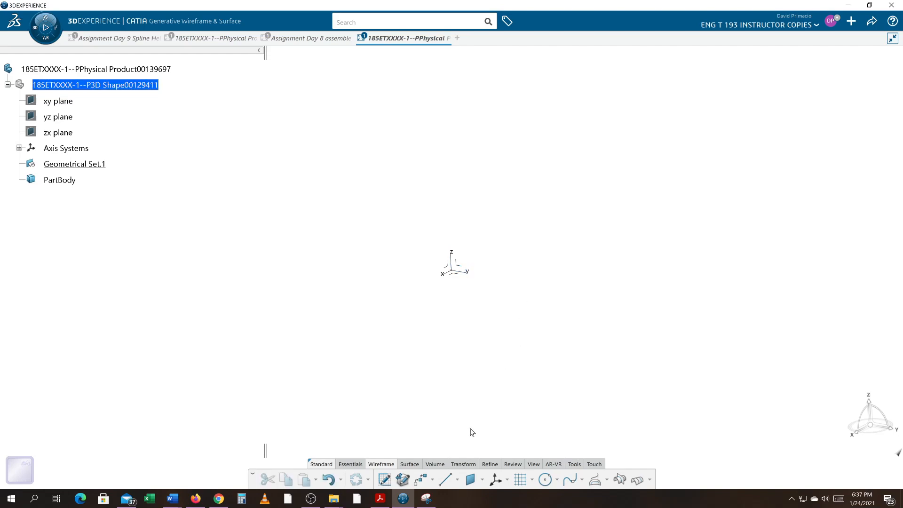
# - Set up a Point-Direction line whose start is a new coordinate point at X 0, Y 0, Z 2 in
pyautogui.click(447, 489)
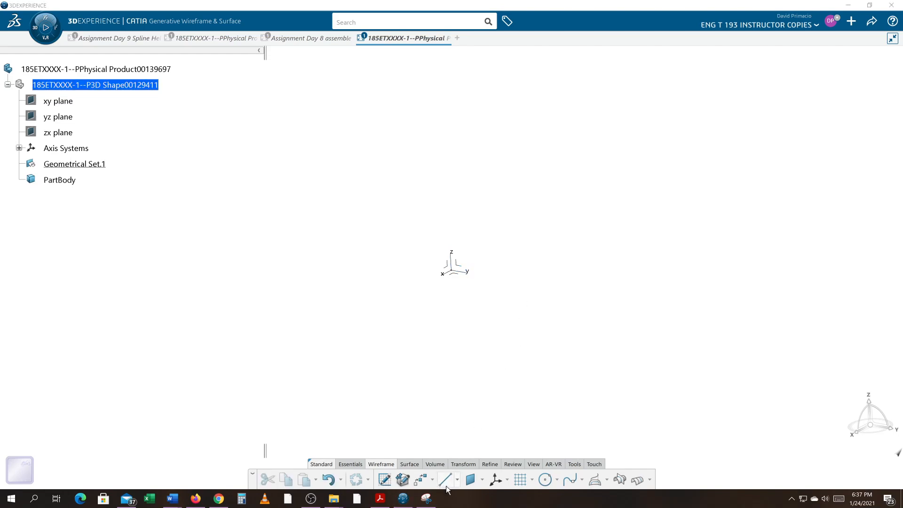
pyautogui.click(445, 480)
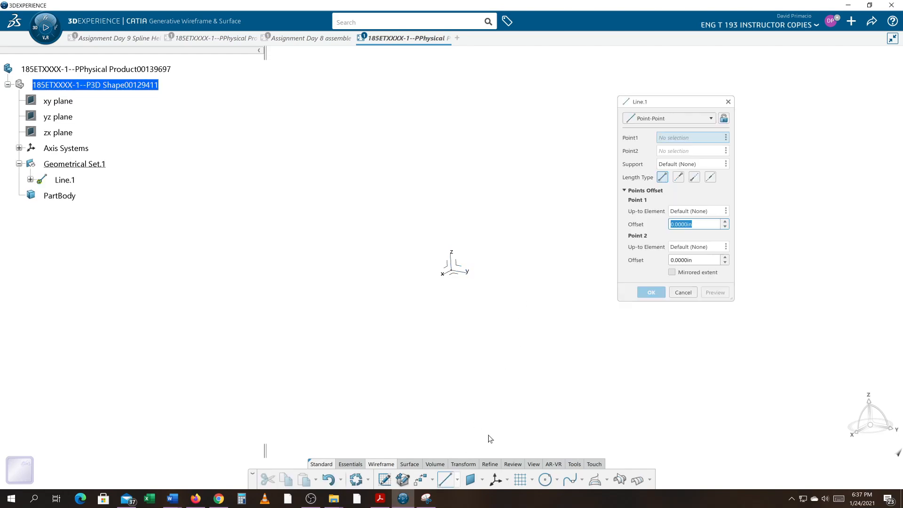
pyautogui.click(667, 118)
pyautogui.click(667, 141)
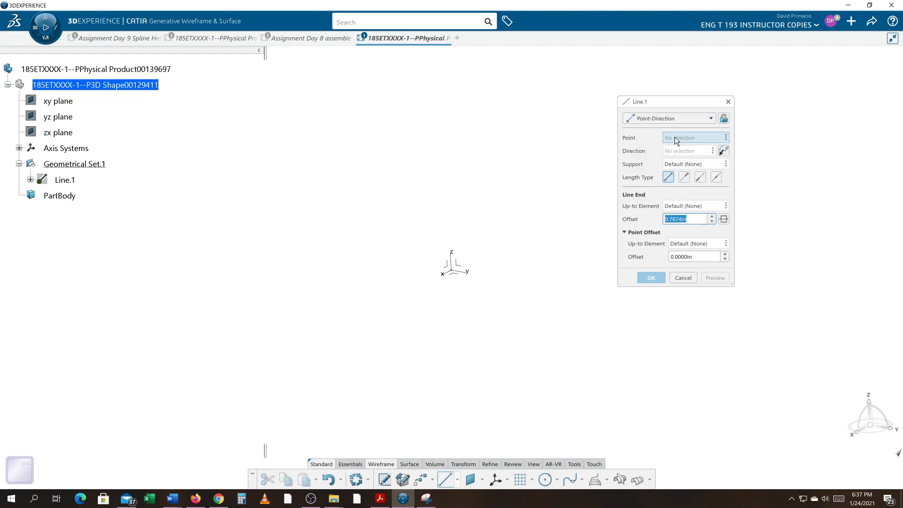
pyautogui.rightClick(676, 139)
pyautogui.moveTo(683, 144)
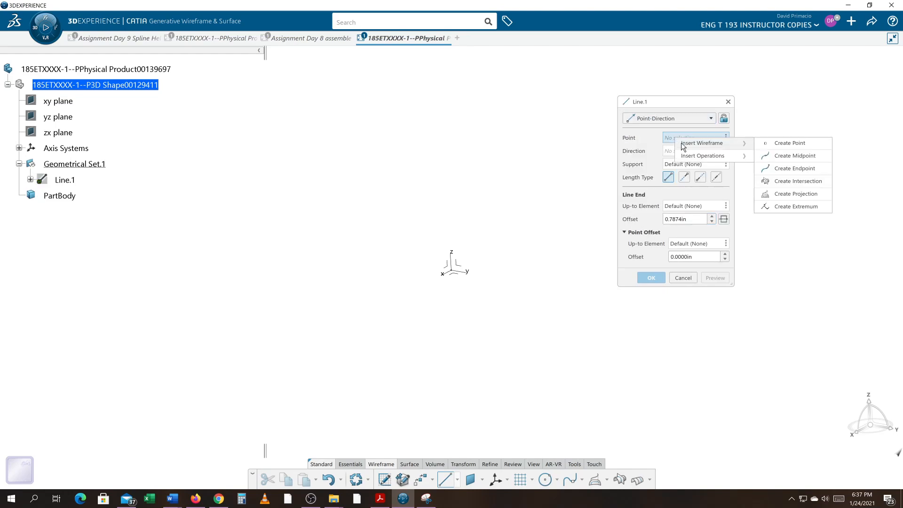
pyautogui.click(761, 143)
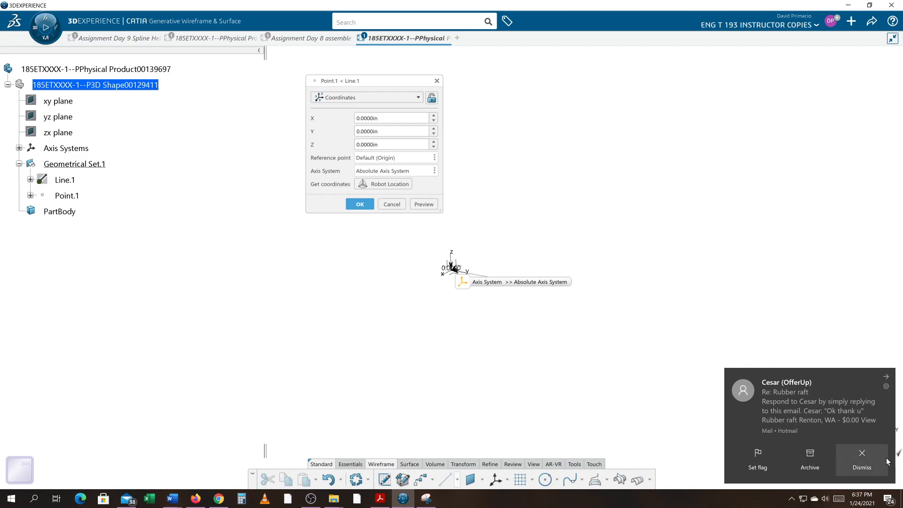
pyautogui.click(861, 453)
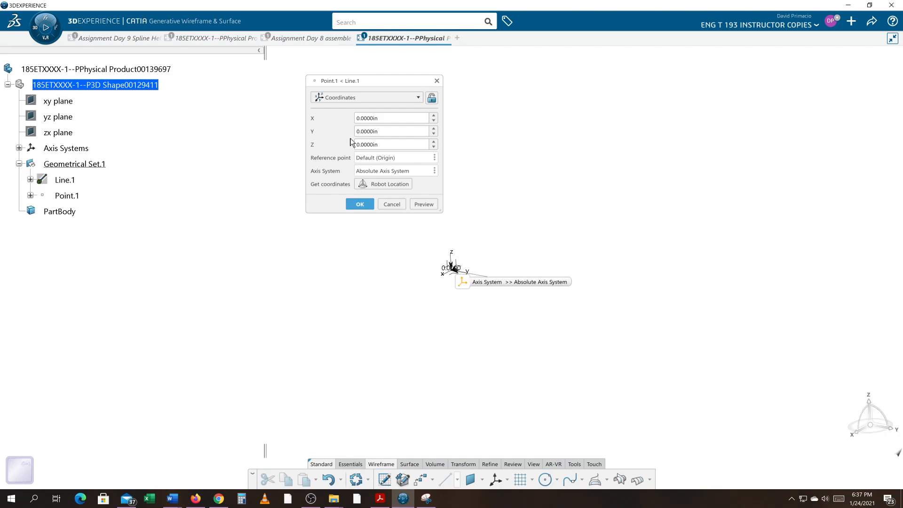
pyautogui.click(397, 97)
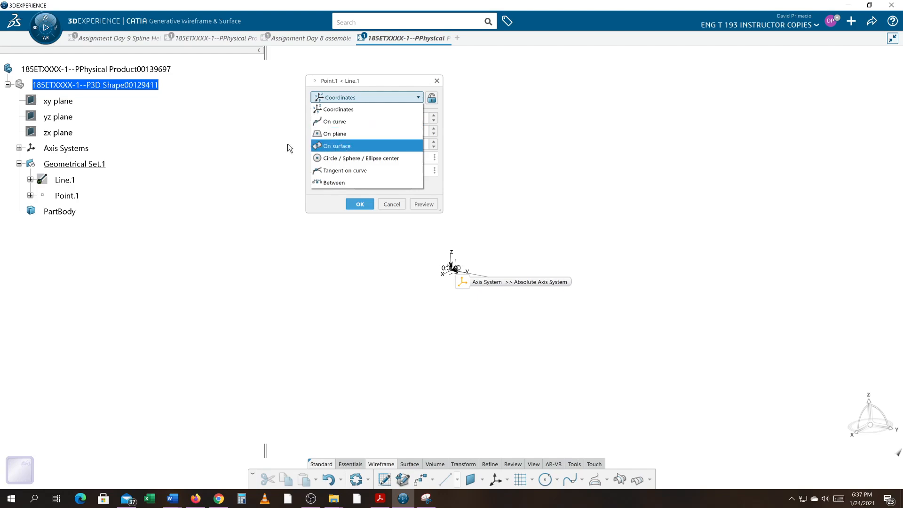
pyautogui.click(334, 109)
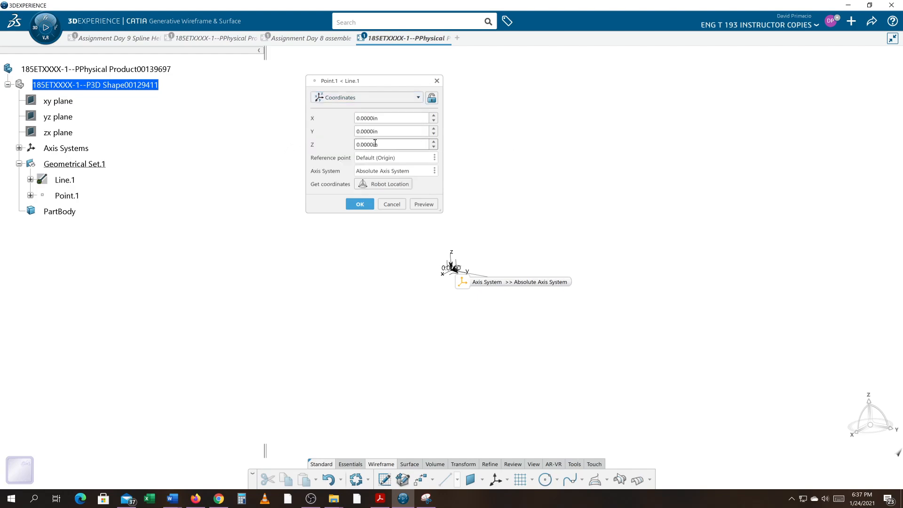
pyautogui.moveTo(377, 146); pyautogui.dragTo(310, 140)
pyautogui.click(359, 204)
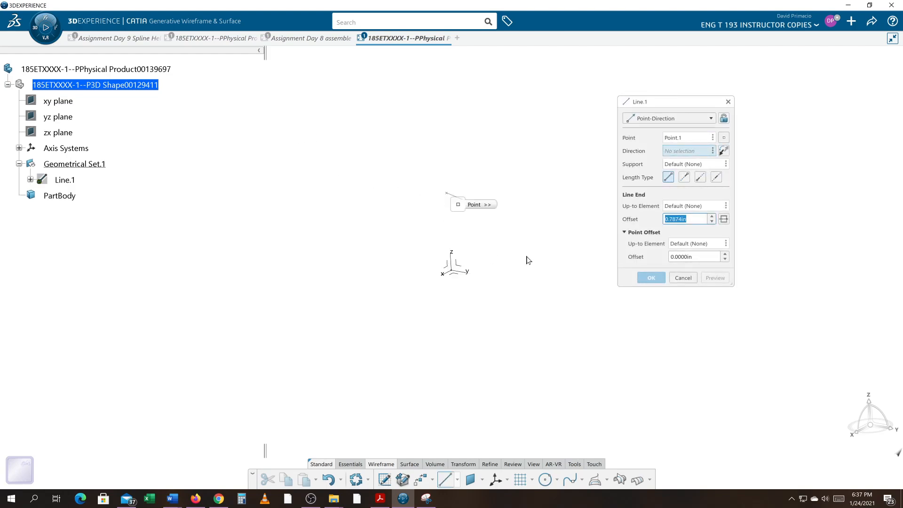
# - Direct the line along the absolute Y axis with an end offset of 3 in and create it
pyautogui.click(466, 273)
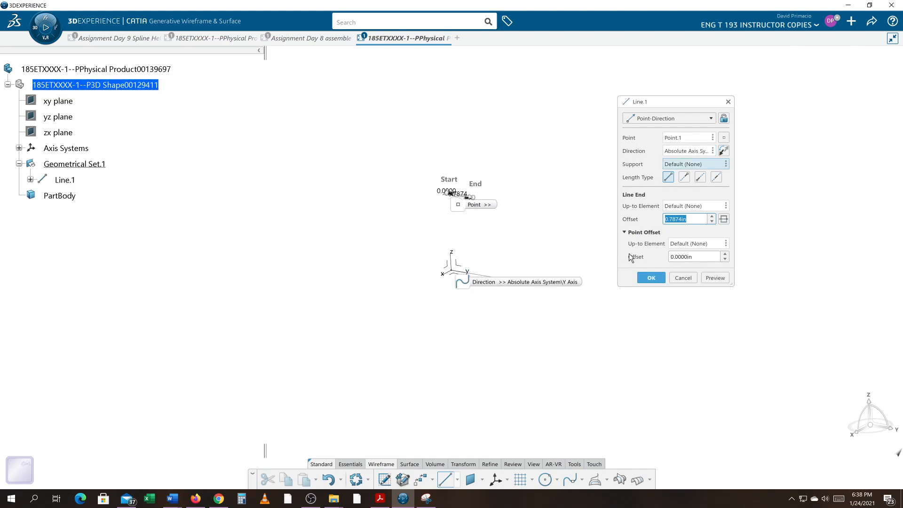
pyautogui.write('3')
pyautogui.press('Return')
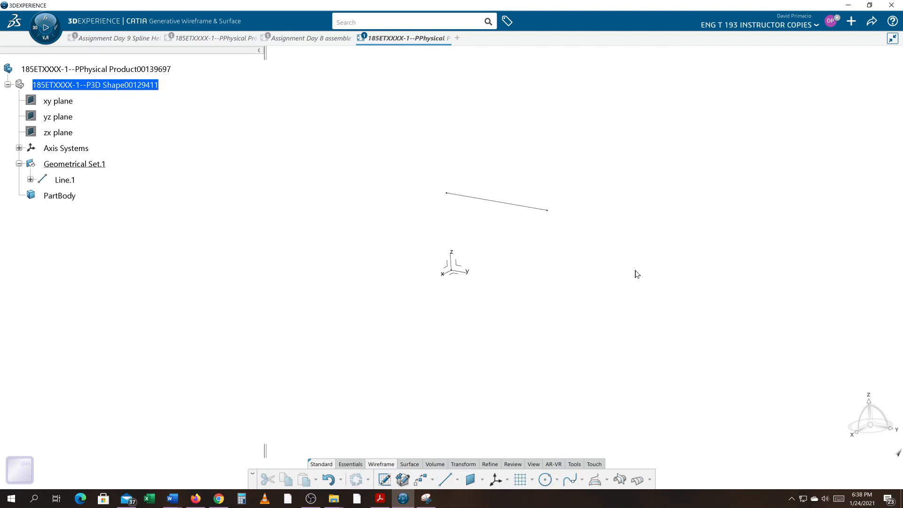
# - Extrude the line into a surface 3 in long along the absolute X axis, toward the negative X side
pyautogui.moveTo(517, 271); pyautogui.dragTo(492, 336, button='middle')
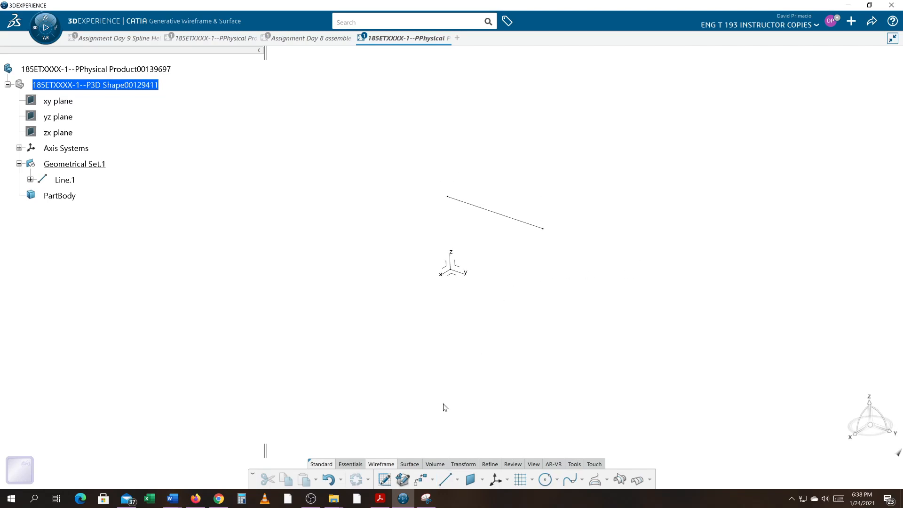
pyautogui.click(409, 465)
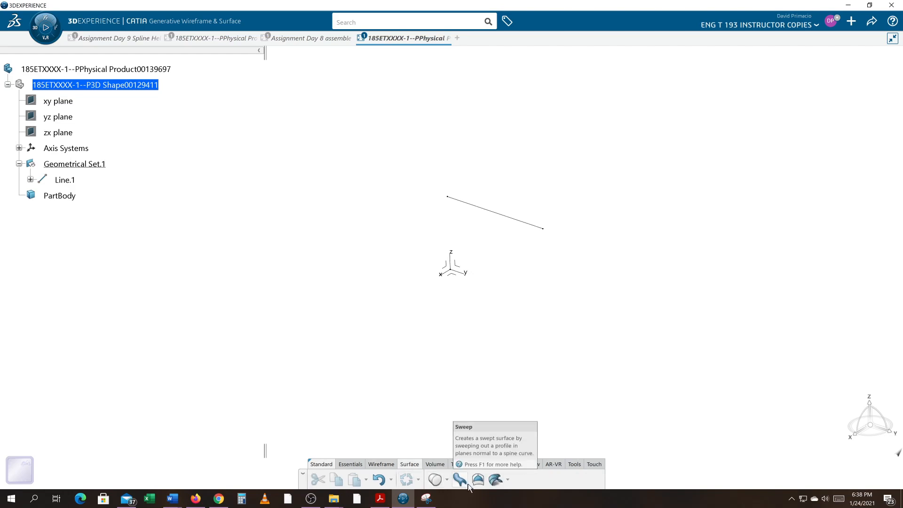
pyautogui.click(446, 480)
pyautogui.click(437, 406)
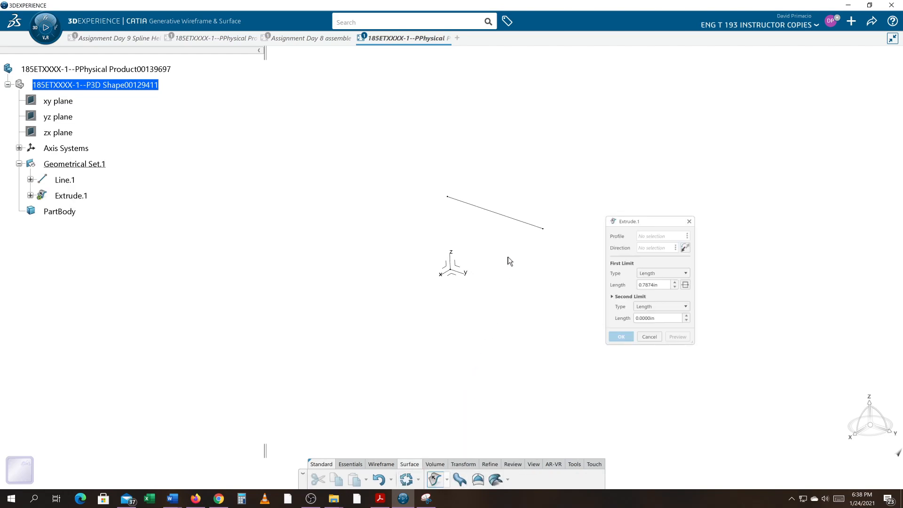
pyautogui.click(512, 218)
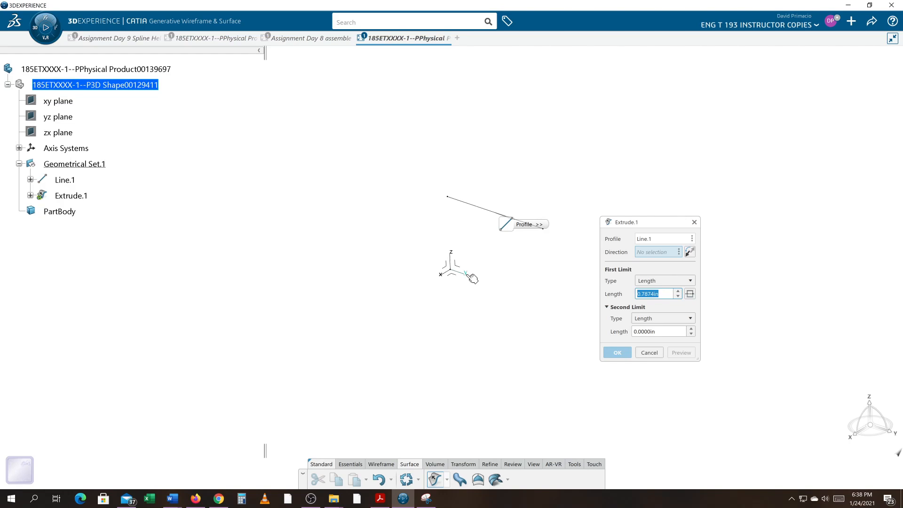
pyautogui.click(450, 275)
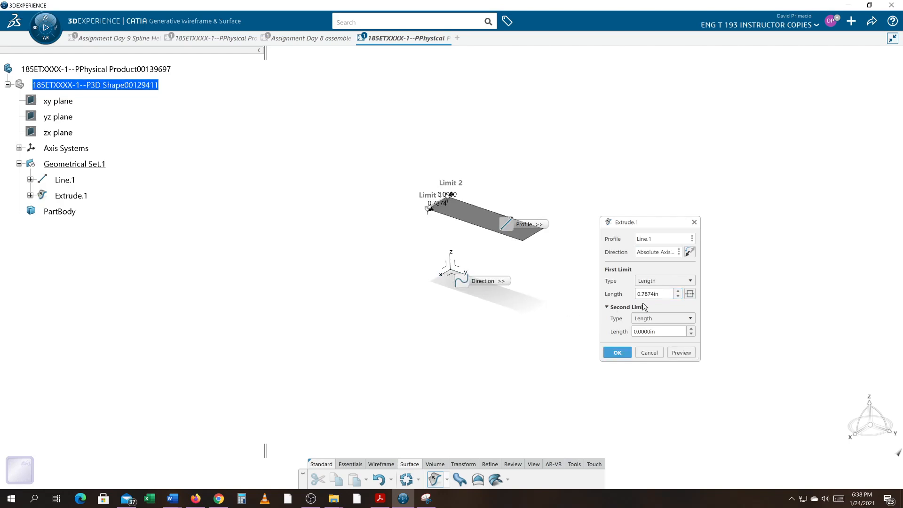
pyautogui.moveTo(666, 294); pyautogui.dragTo(602, 293)
pyautogui.write('3.0000in')
pyautogui.click(617, 353)
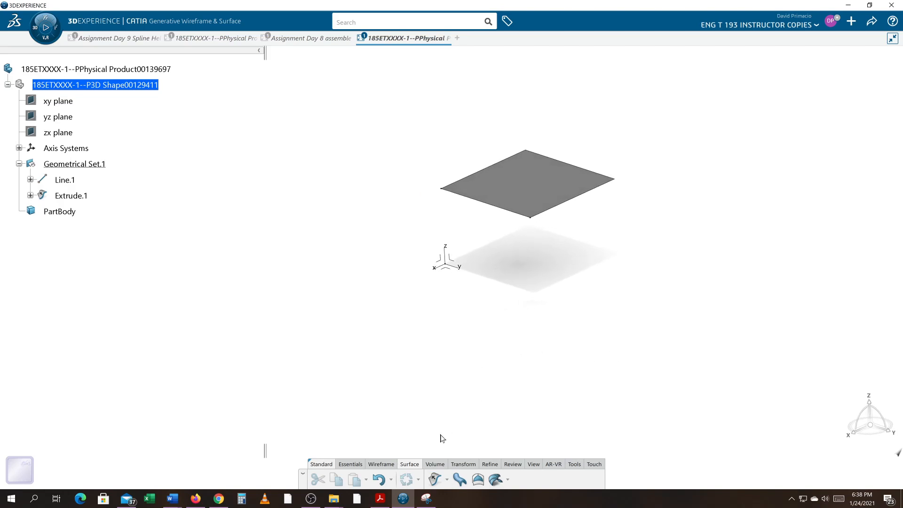
# - Set up a second Point-Direction line whose start is a new coordinate point at X 3 in, Y 0, Z 0
pyautogui.click(379, 465)
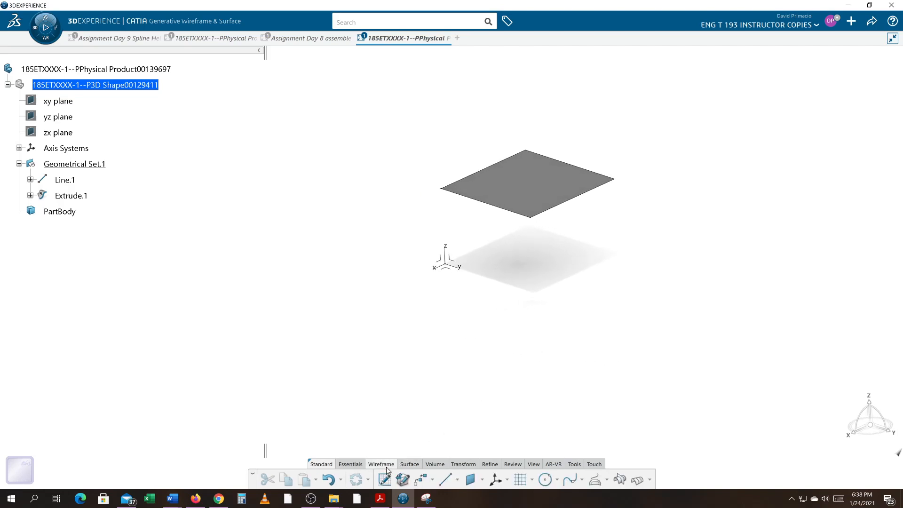
pyautogui.click(445, 479)
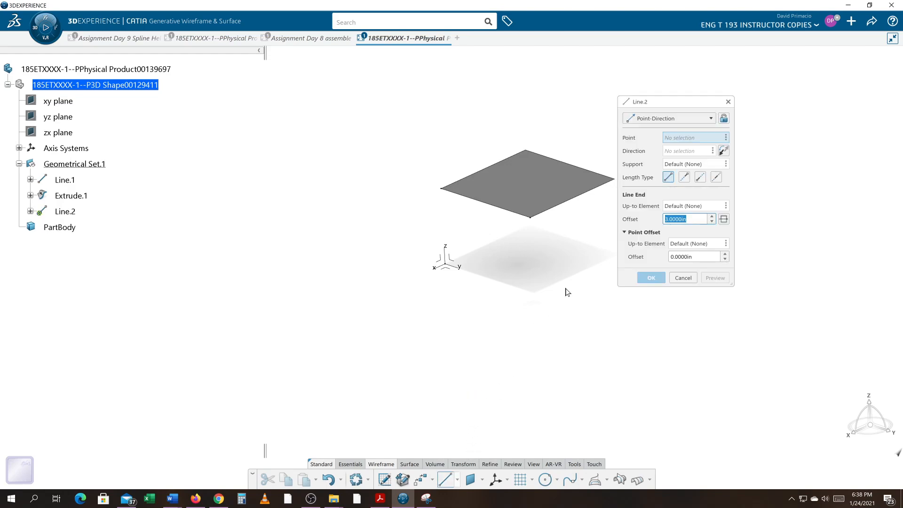
pyautogui.rightClick(690, 139)
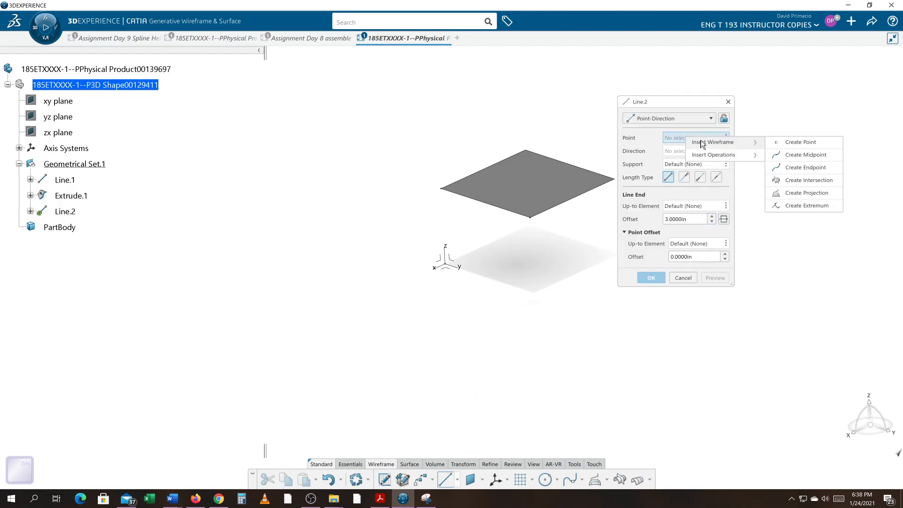
pyautogui.click(800, 142)
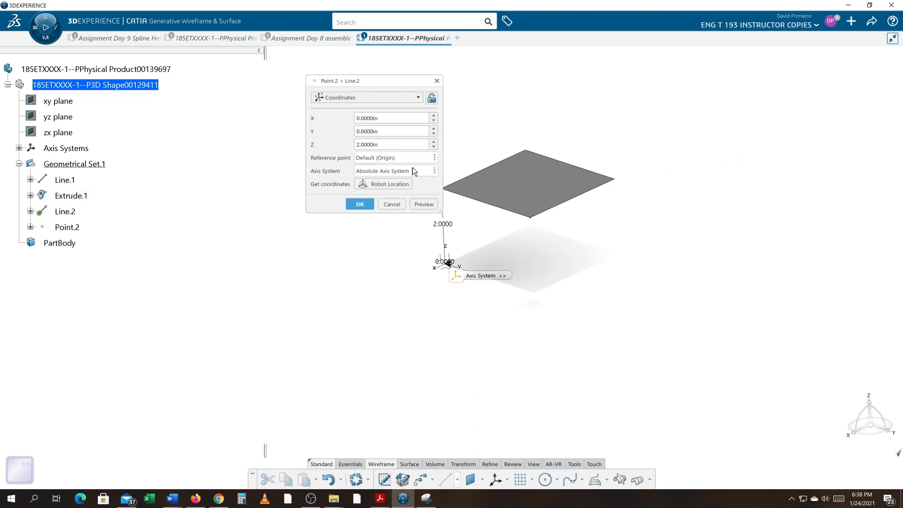
pyautogui.click(395, 118)
pyautogui.write('3')
pyautogui.press('Tab')
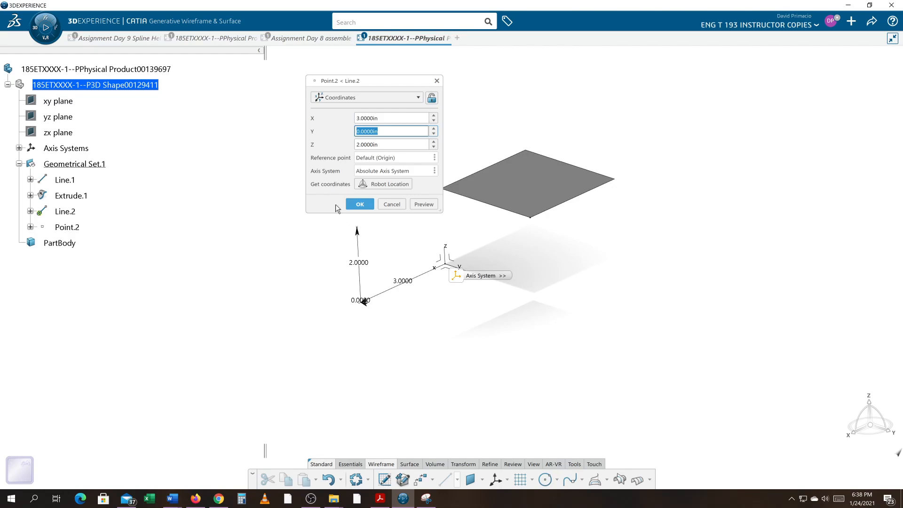
pyautogui.click(375, 144)
pyautogui.moveTo(374, 144); pyautogui.dragTo(303, 140)
pyautogui.write('0')
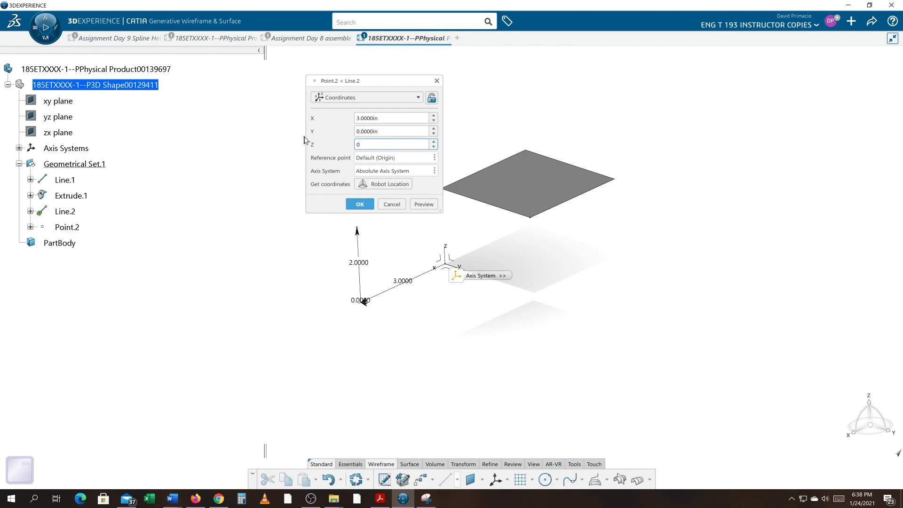
pyautogui.press('Tab')
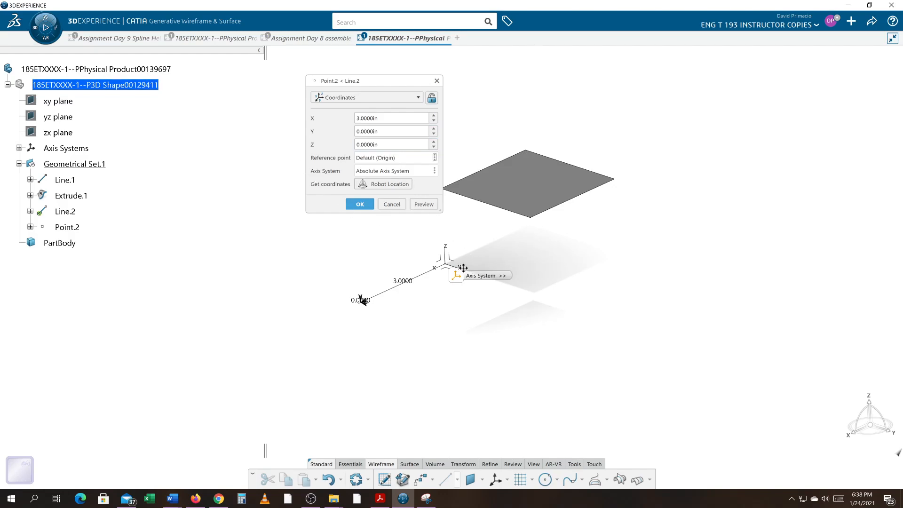
pyautogui.moveTo(426, 279); pyautogui.dragTo(428, 286, button='middle')
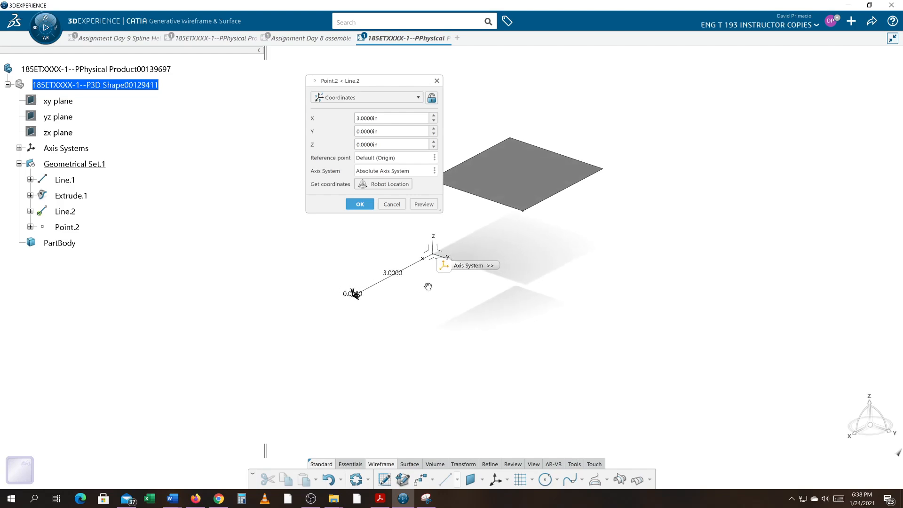
pyautogui.click(360, 205)
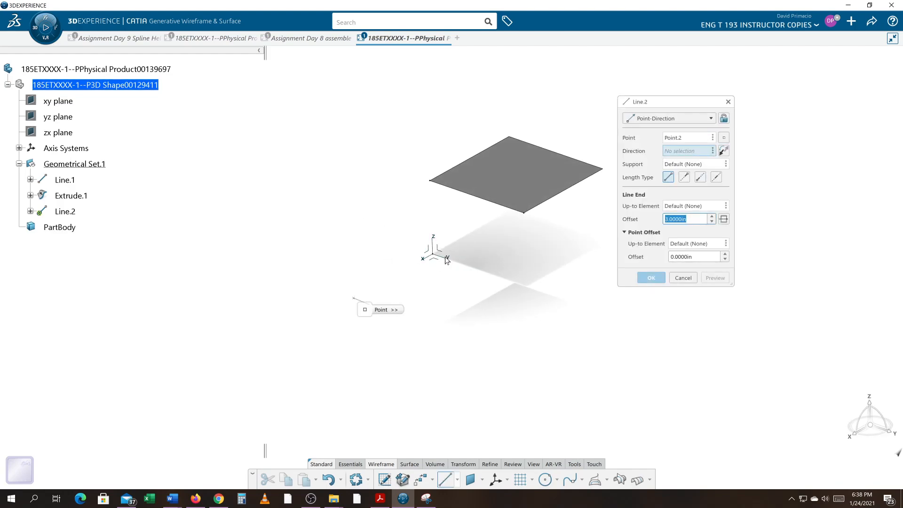
# - Direct the second line along the absolute Y axis with an end offset of 3 in and create it
pyautogui.click(451, 259)
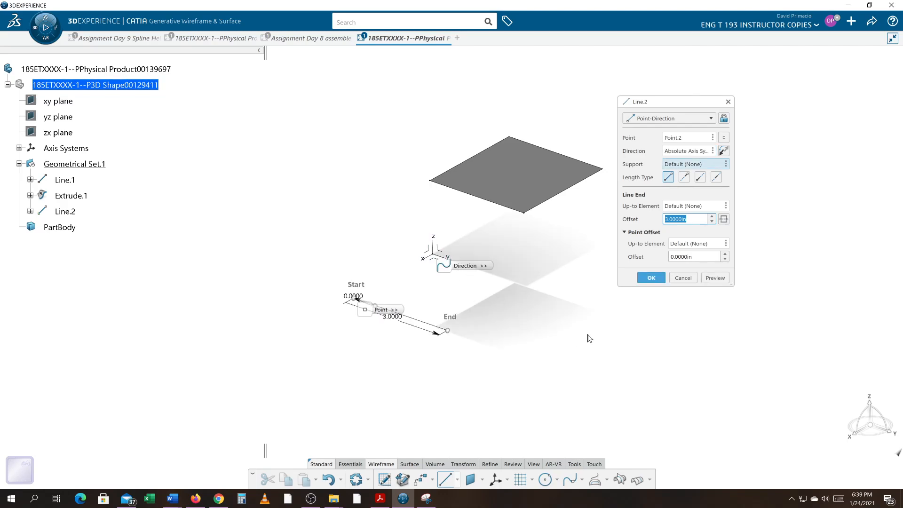
pyautogui.click(651, 278)
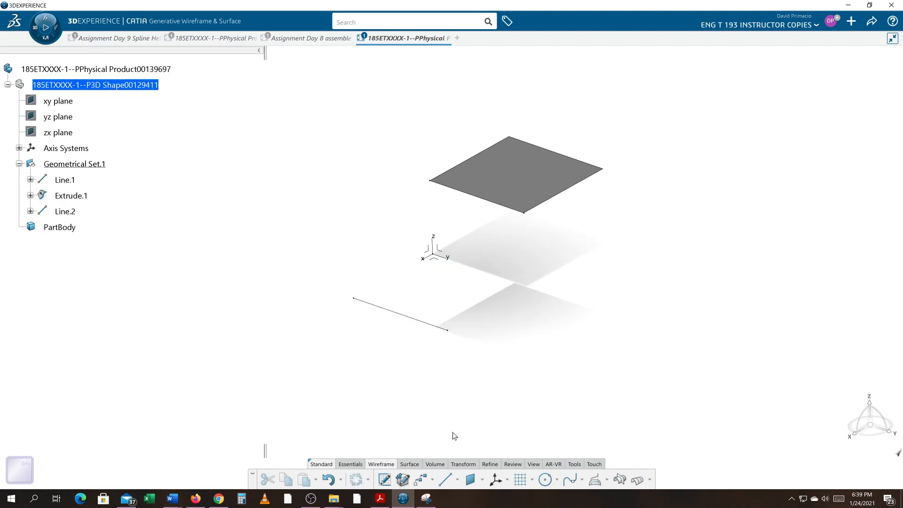
# - Extrude the second line into a surface 3 in long along the absolute X axis, toward the positive X side
pyautogui.click(410, 465)
pyautogui.click(433, 479)
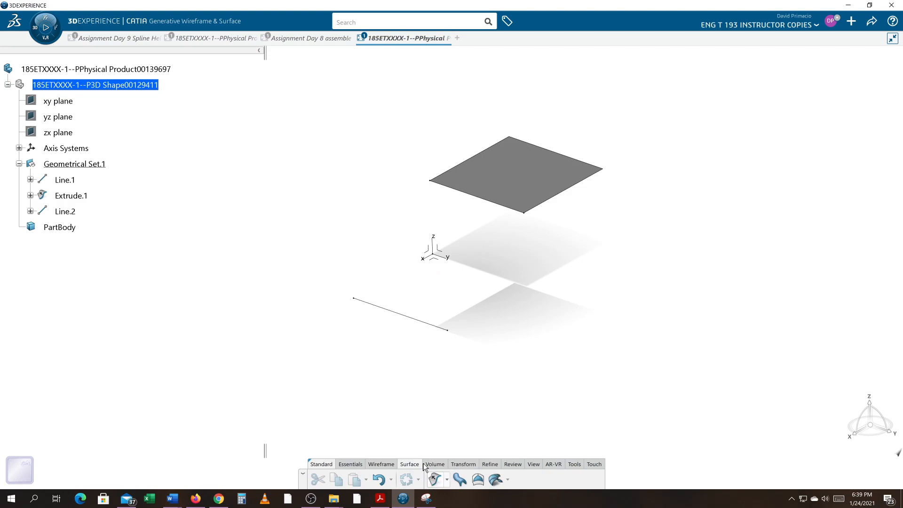
pyautogui.click(425, 322)
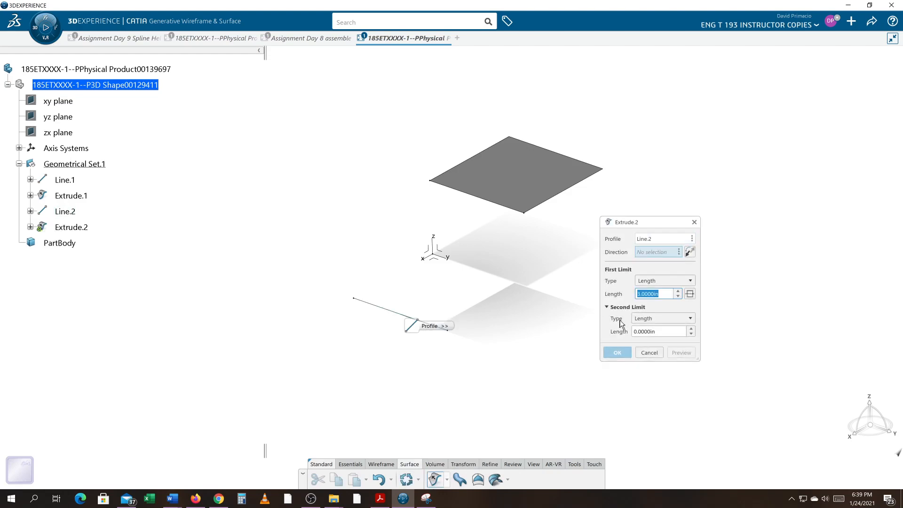
pyautogui.click(424, 259)
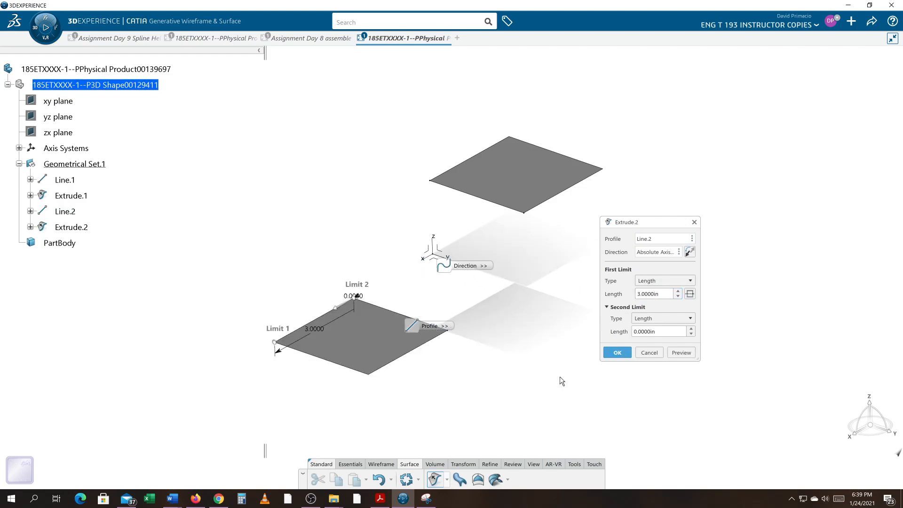
pyautogui.click(616, 354)
# - Rename Geometrical Set.1 as CONSTRUCTION GEOMETRY and collapse it in the tree
pyautogui.moveTo(576, 359); pyautogui.dragTo(556, 342, button='middle')
pyautogui.rightClick(93, 167)
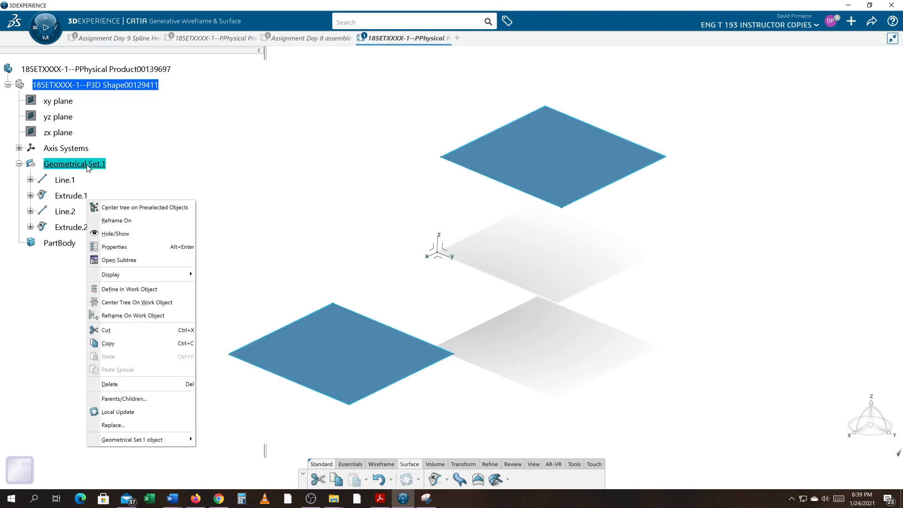
pyautogui.click(123, 247)
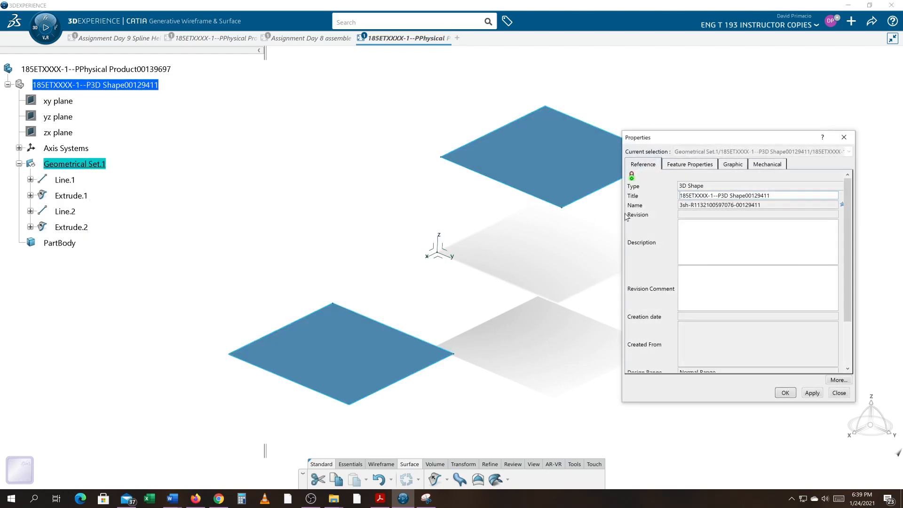
pyautogui.click(684, 164)
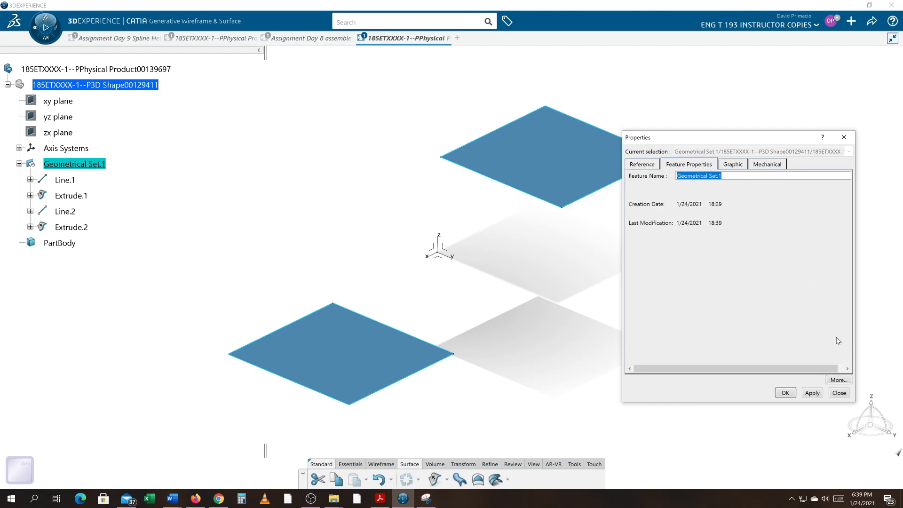
pyautogui.press('capslock')
pyautogui.write('CONSTRUCTION GEOMETRY')
pyautogui.click(785, 393)
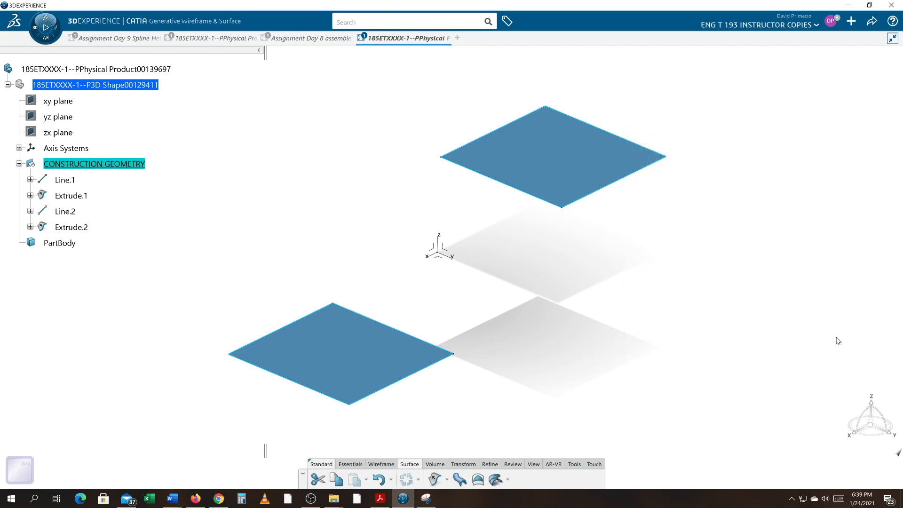
pyautogui.click(19, 164)
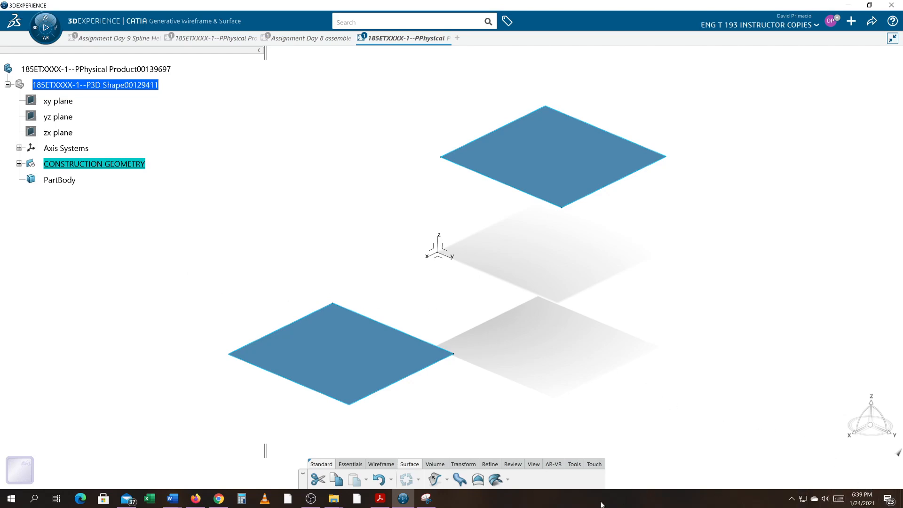
pyautogui.hotkey('alt', 'Tab')
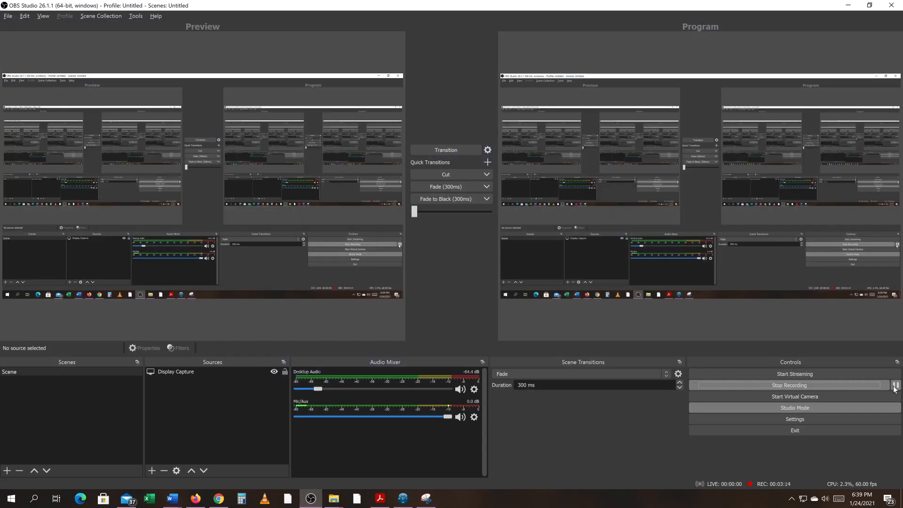
pyautogui.click(895, 386)
pyautogui.hotkey('alt', 'Tab')
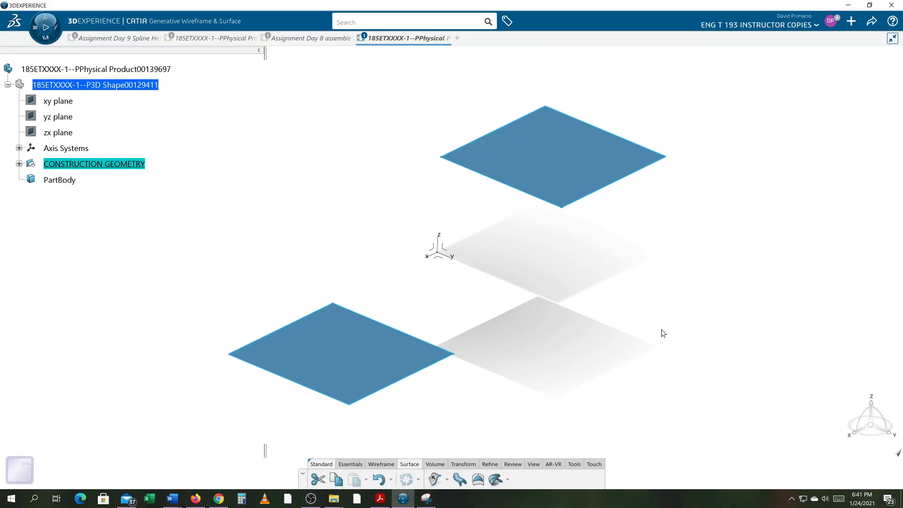
# - Try to create a Fill surface using only the facing lines of the lower and upper surfaces as outer boundaries
pyautogui.click(567, 376)
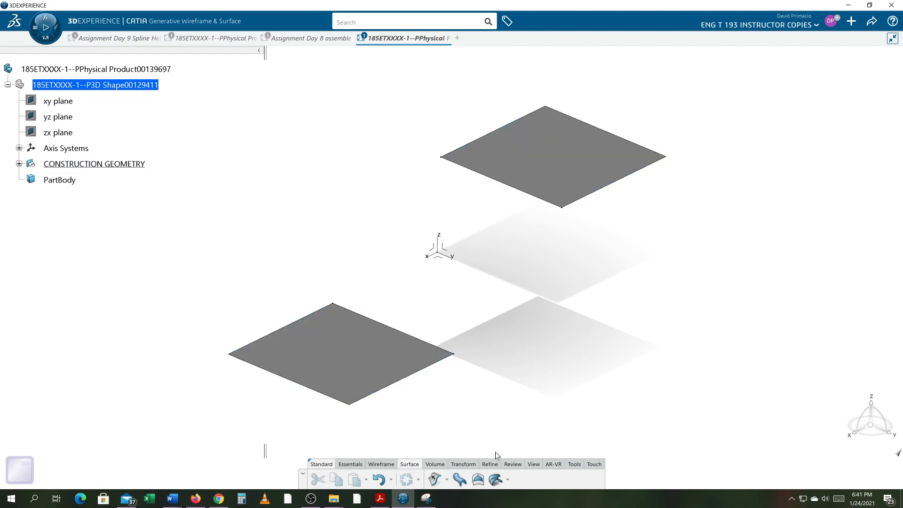
pyautogui.click(477, 479)
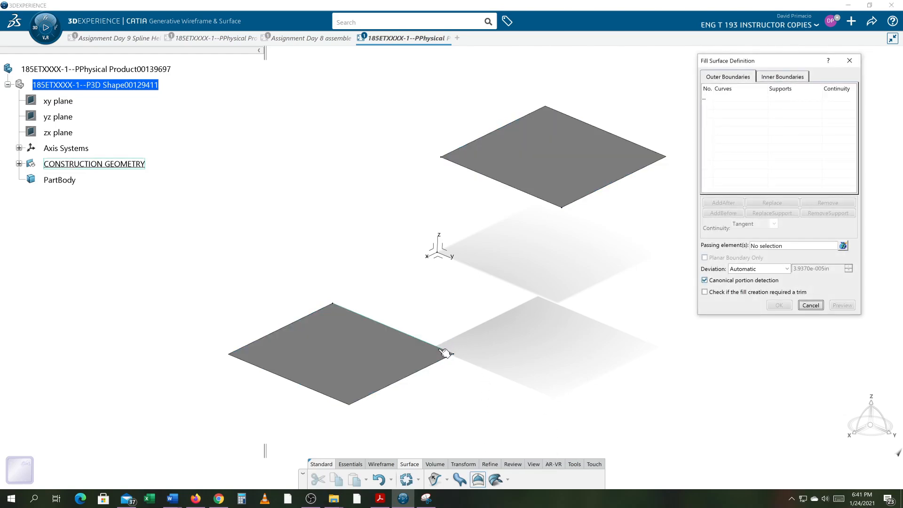
pyautogui.click(446, 351)
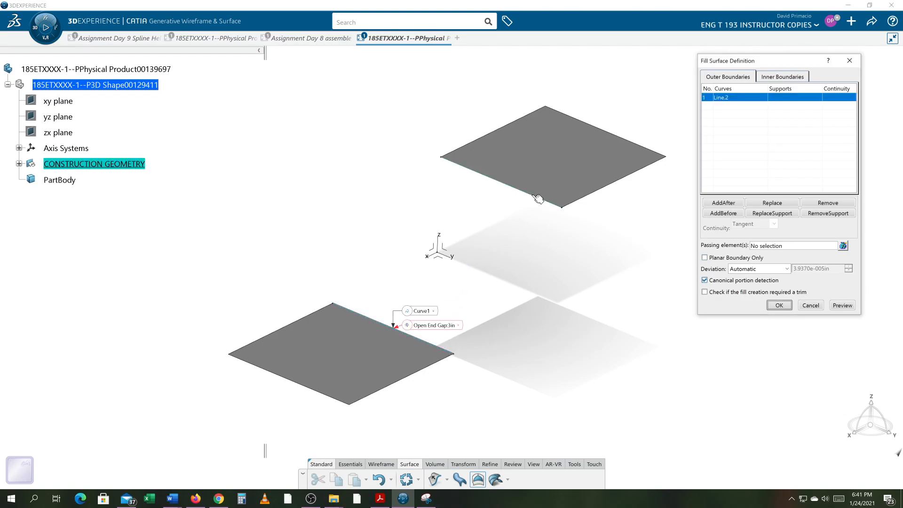
pyautogui.click(538, 197)
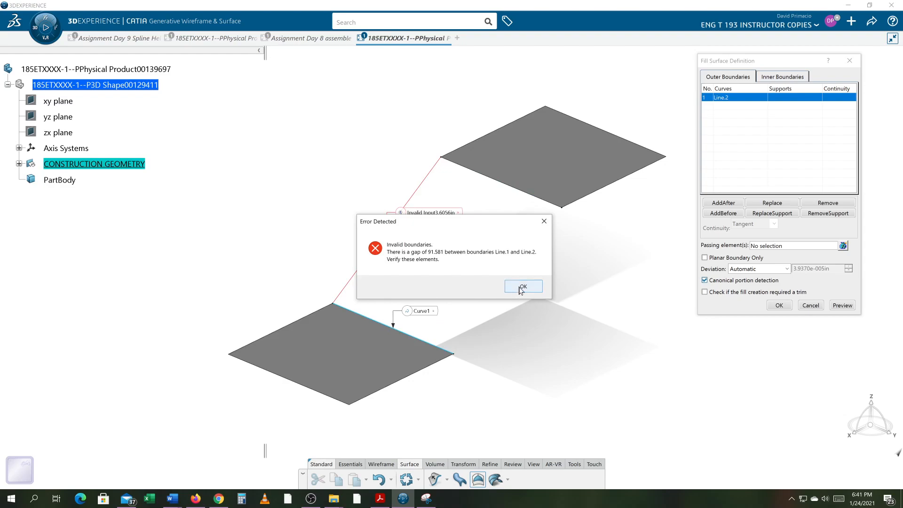
pyautogui.click(521, 285)
pyautogui.click(811, 305)
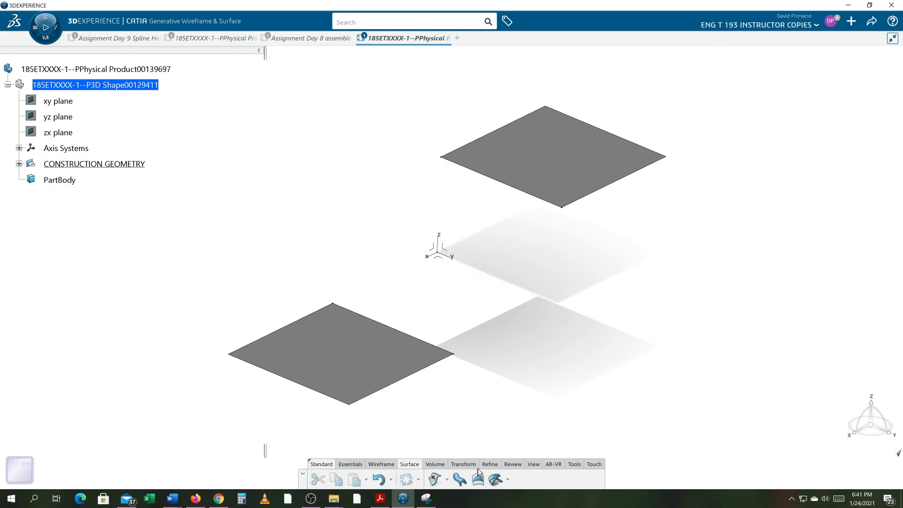
# - Create a Point-Point line from the lower surface's inner corner at the positive Y end to the matching corner of the upper surface
pyautogui.click(384, 465)
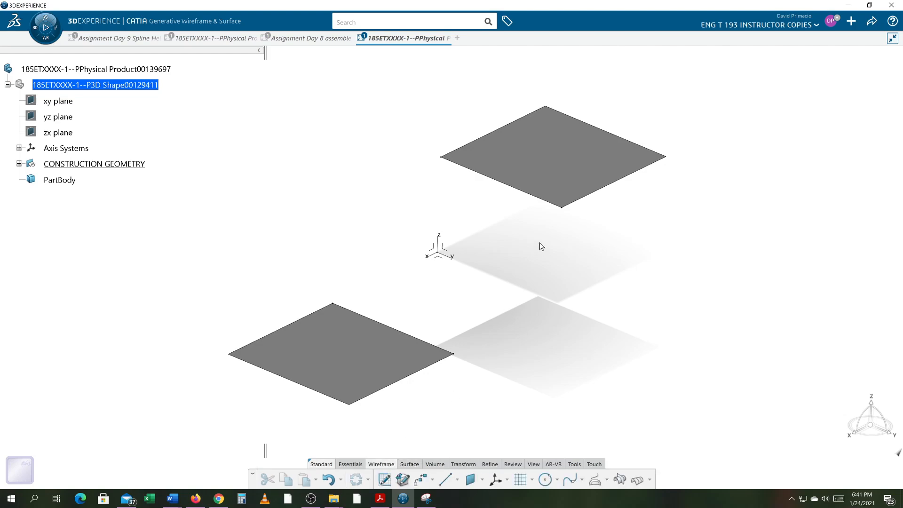
pyautogui.click(562, 208)
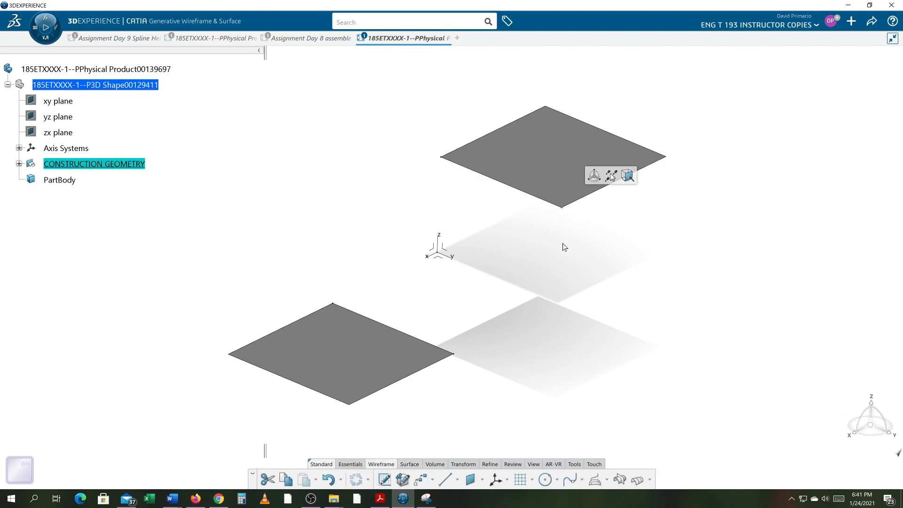
pyautogui.click(454, 356)
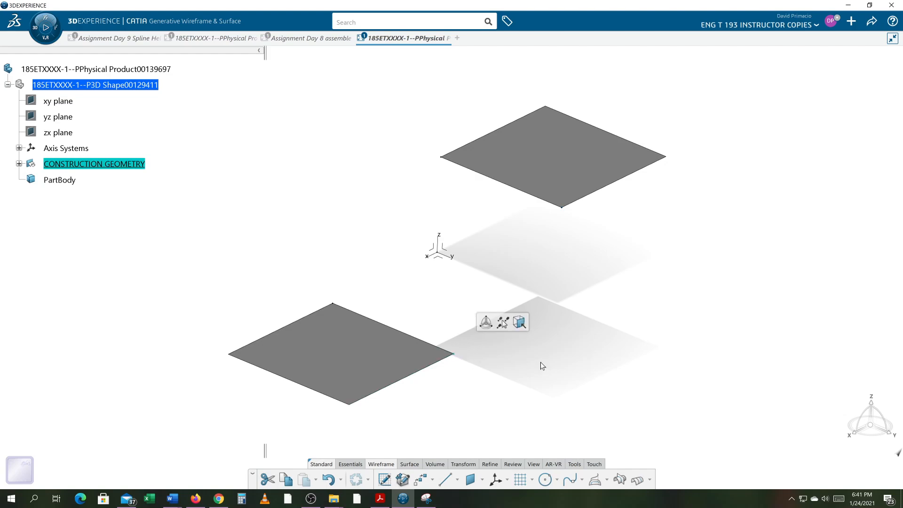
pyautogui.click(444, 480)
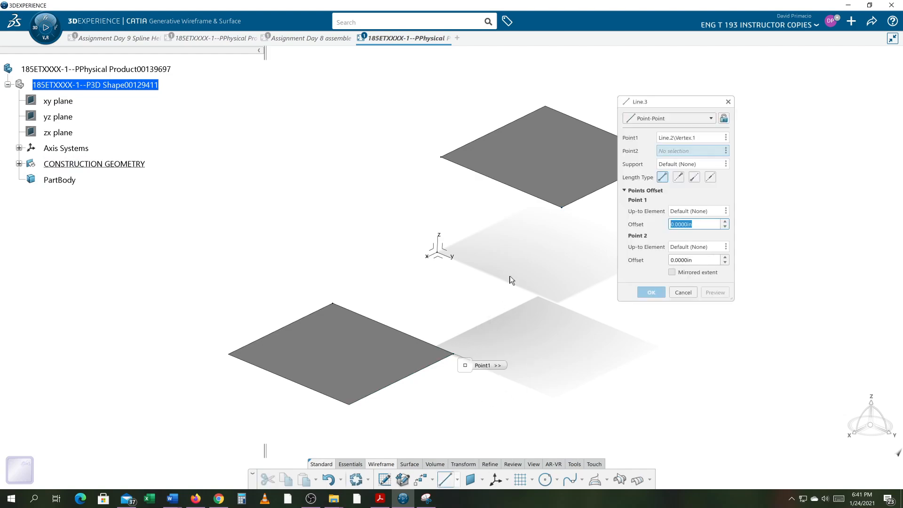
pyautogui.click(562, 205)
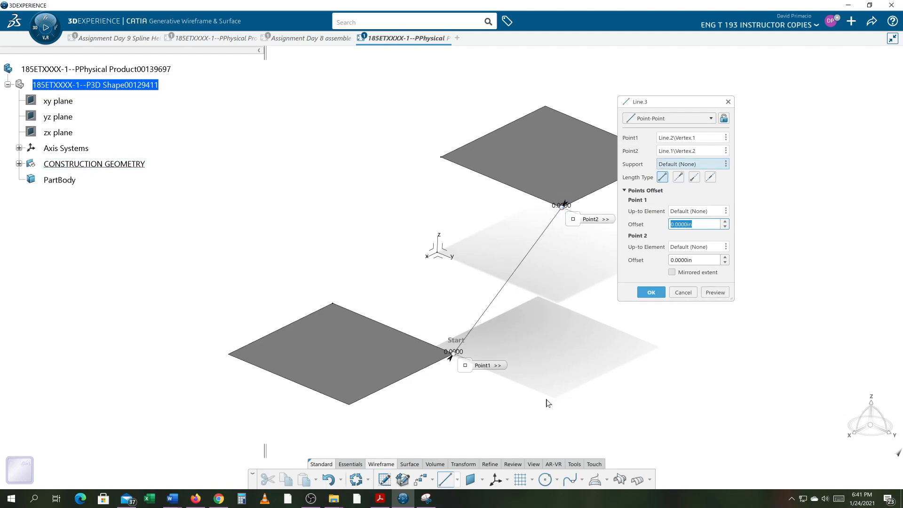
pyautogui.click(645, 296)
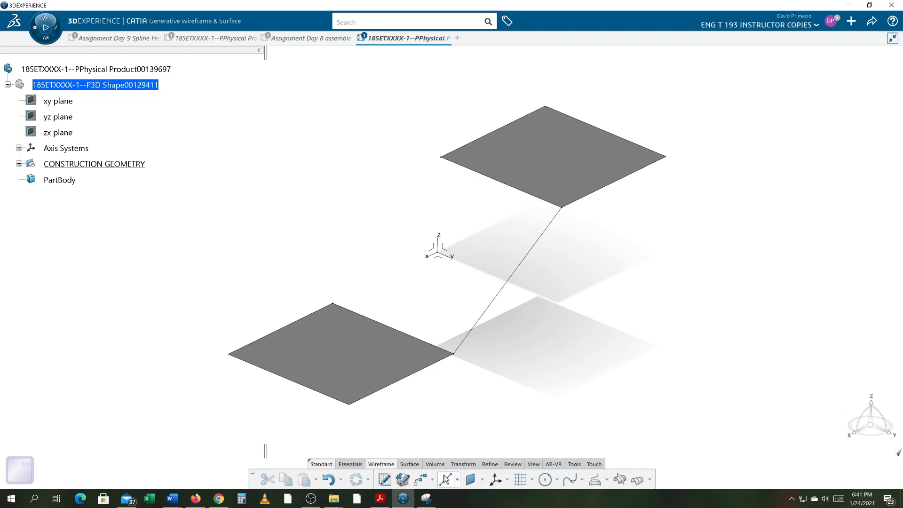
# - Create a Point-Point line from the upper surface's inner corner at the negative Y end to the matching corner of the lower surface
pyautogui.click(445, 479)
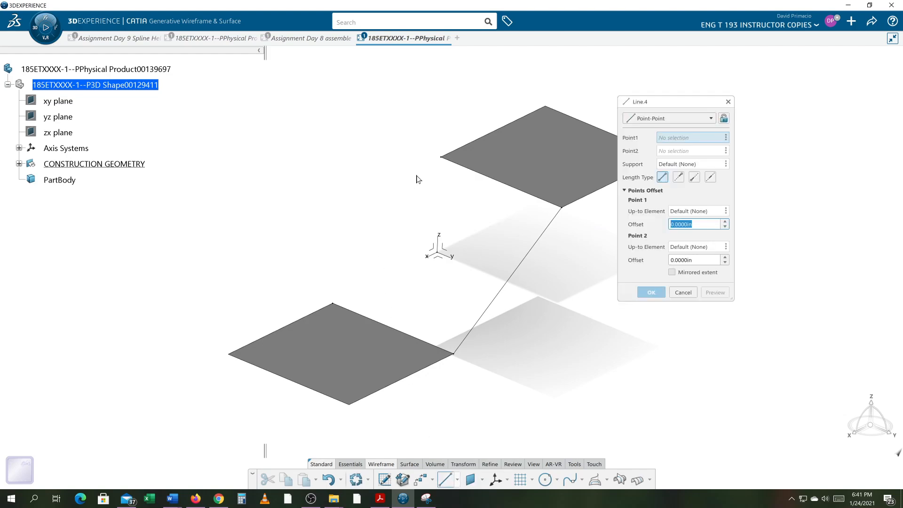
pyautogui.click(441, 158)
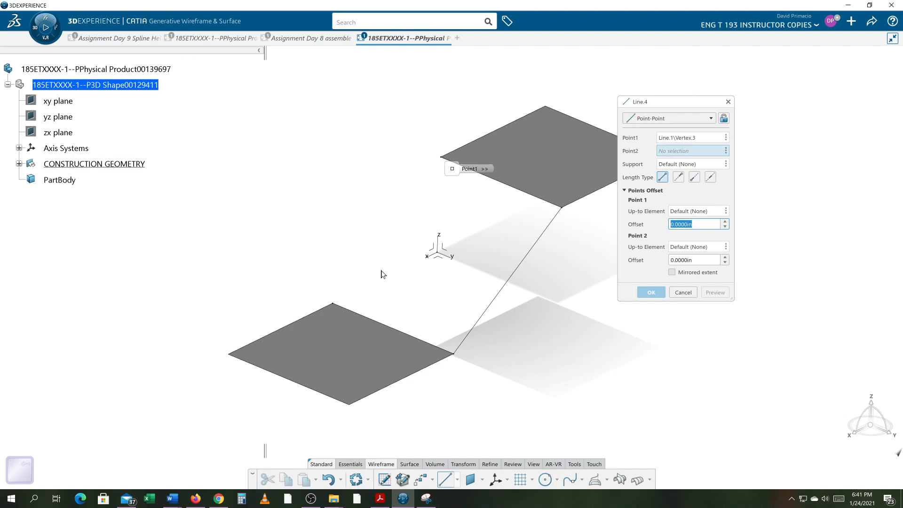
pyautogui.click(333, 304)
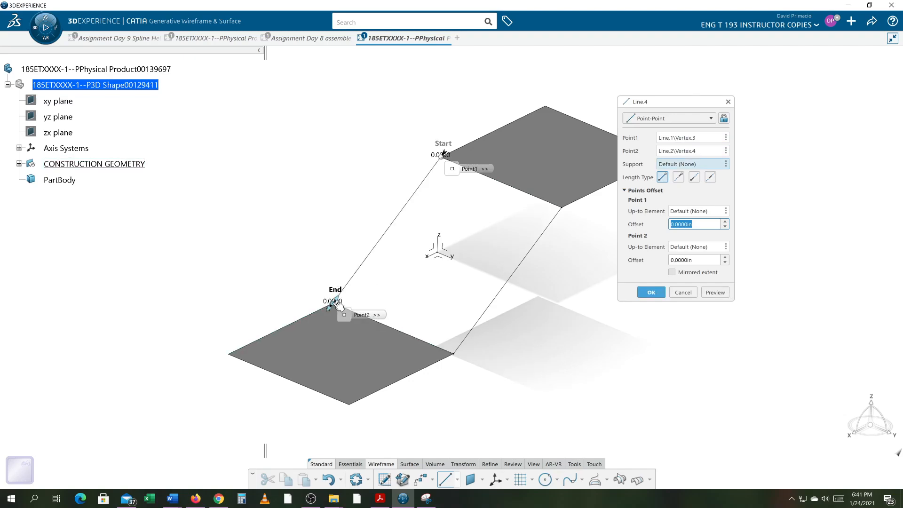
pyautogui.click(648, 292)
pyautogui.moveTo(645, 298); pyautogui.dragTo(556, 369, button='middle')
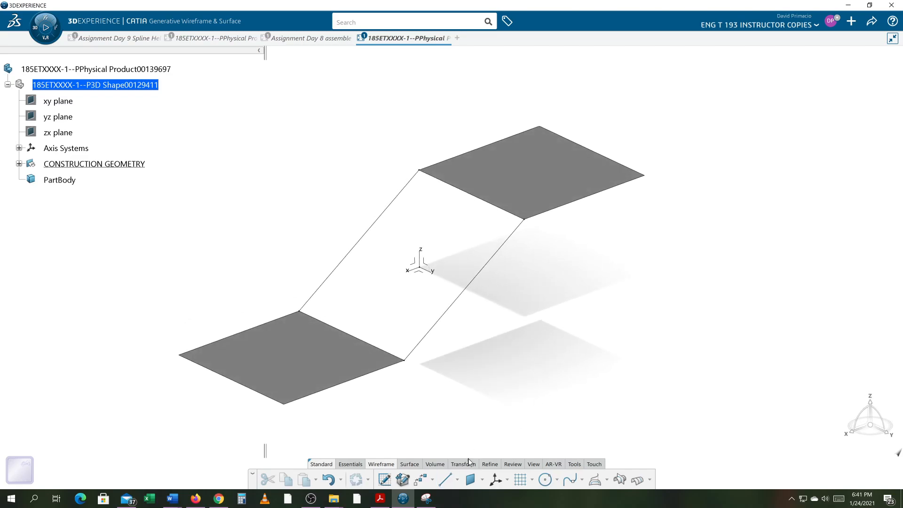
# - Create a Fill surface bounded by the two facing surface edges and the two connecting lines
pyautogui.click(401, 465)
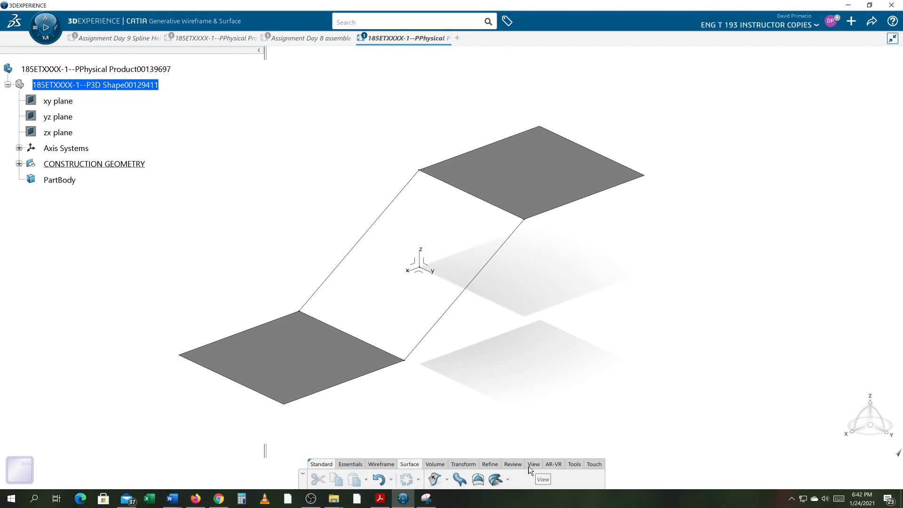
pyautogui.click(477, 479)
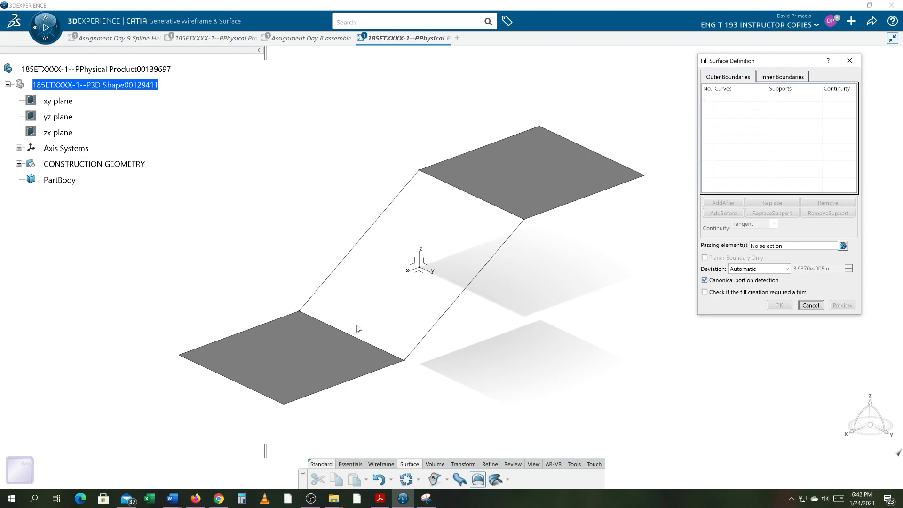
pyautogui.click(359, 338)
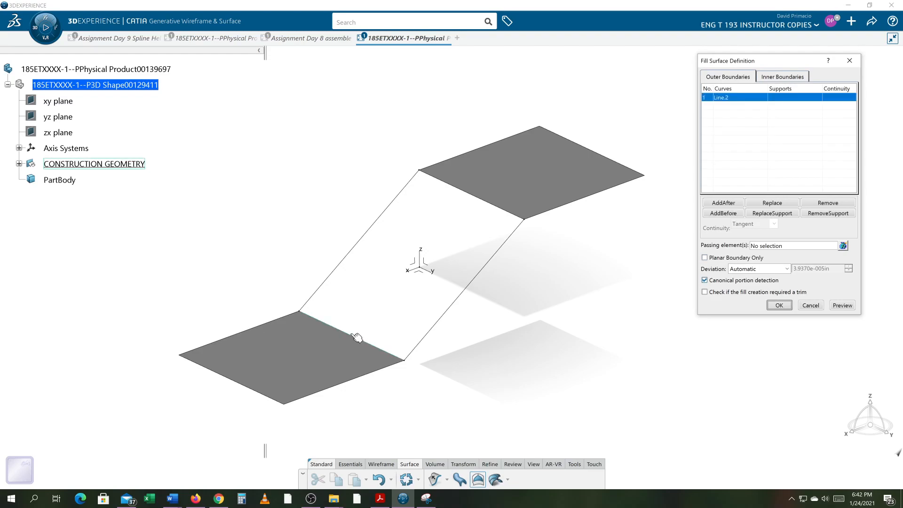
pyautogui.click(331, 275)
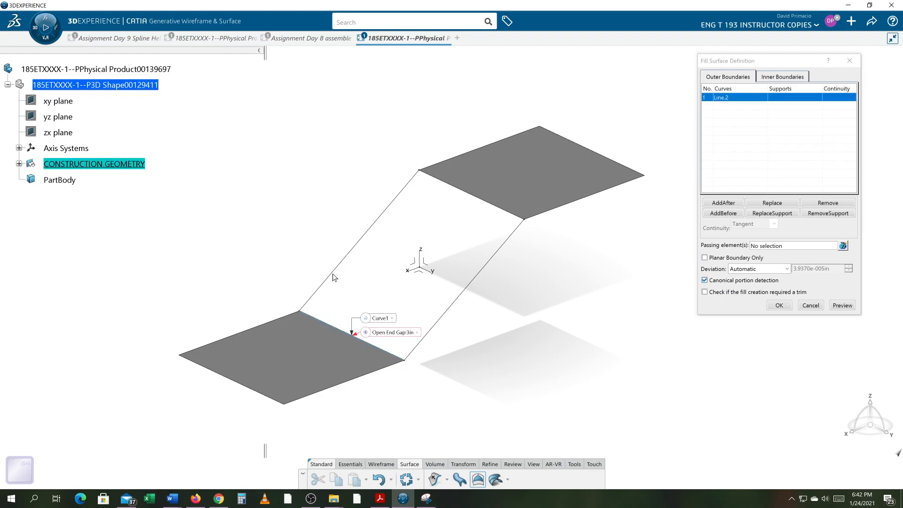
pyautogui.click(333, 277)
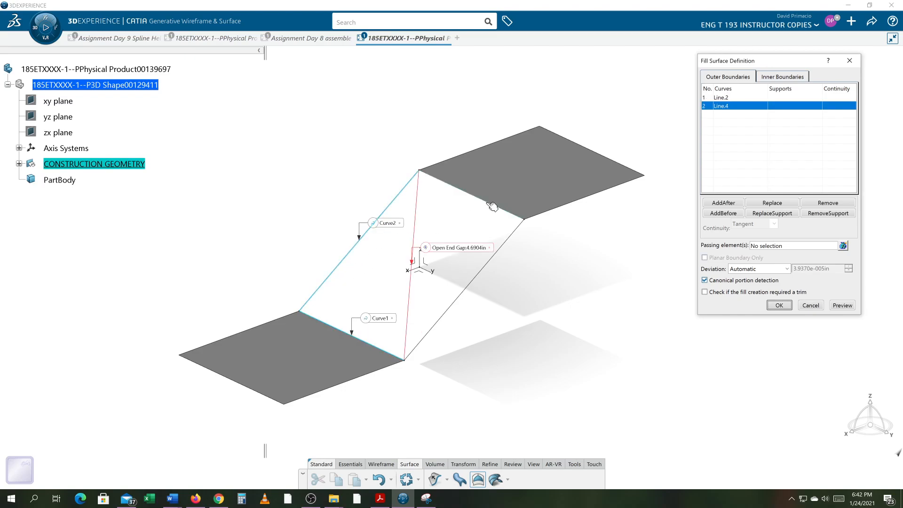
pyautogui.click(491, 204)
pyautogui.click(512, 237)
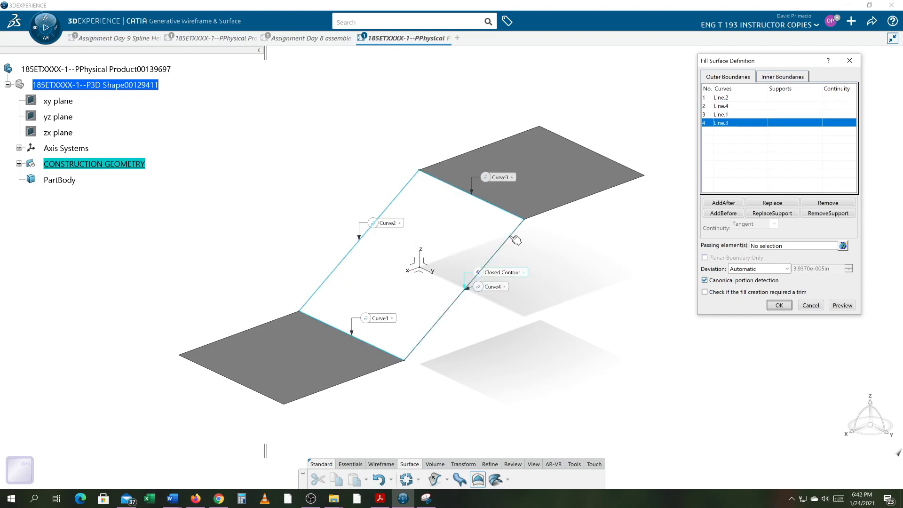
pyautogui.click(774, 306)
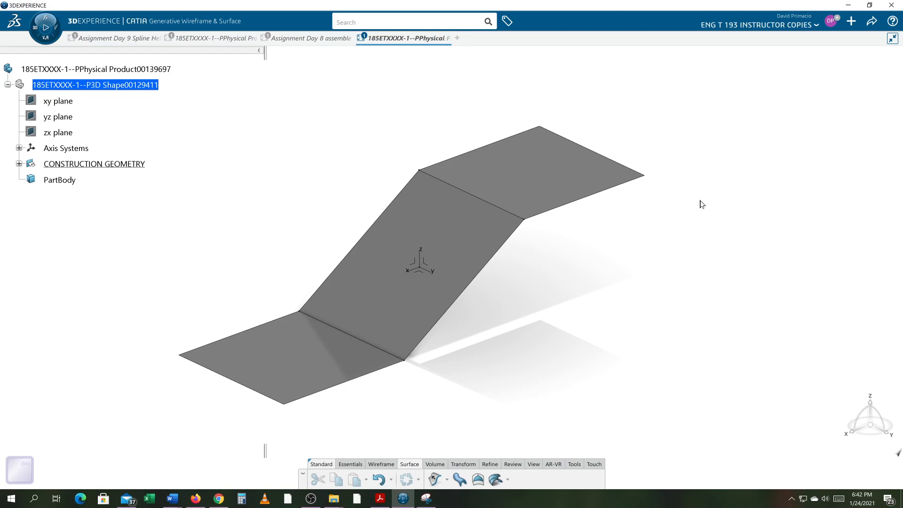
pyautogui.moveTo(558, 311); pyautogui.dragTo(504, 288, button='middle')
pyautogui.moveTo(374, 298); pyautogui.dragTo(510, 313, button='middle')
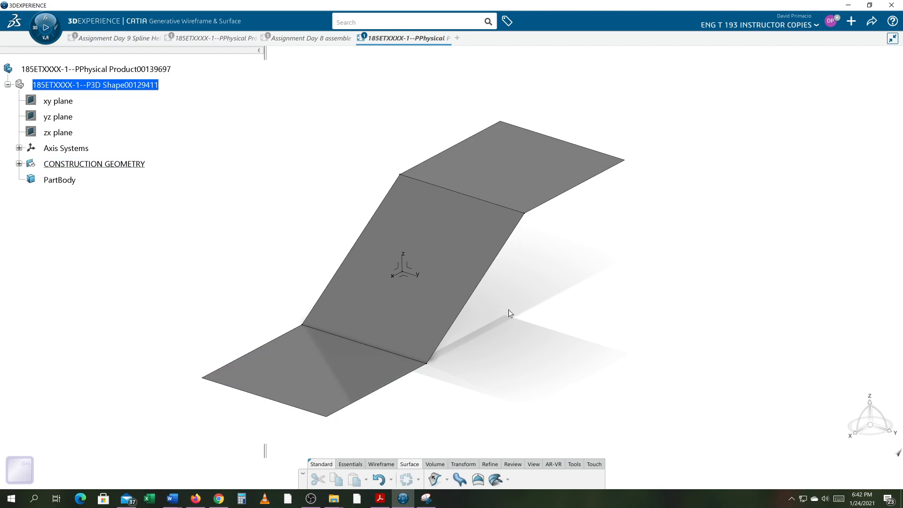
# - Undo the Fill surface between the upper and lower surfaces
pyautogui.hotkey('ctrl', 'z')
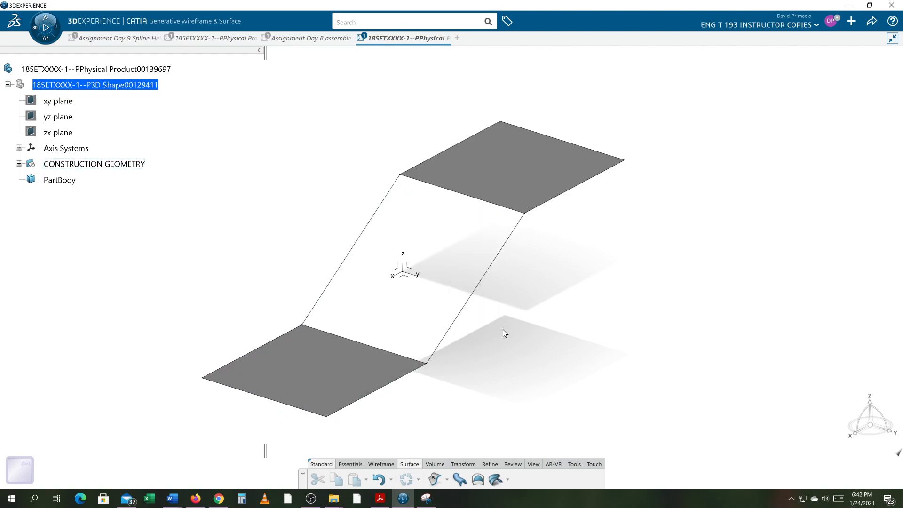
pyautogui.moveTo(487, 374); pyautogui.dragTo(475, 372, button='middle')
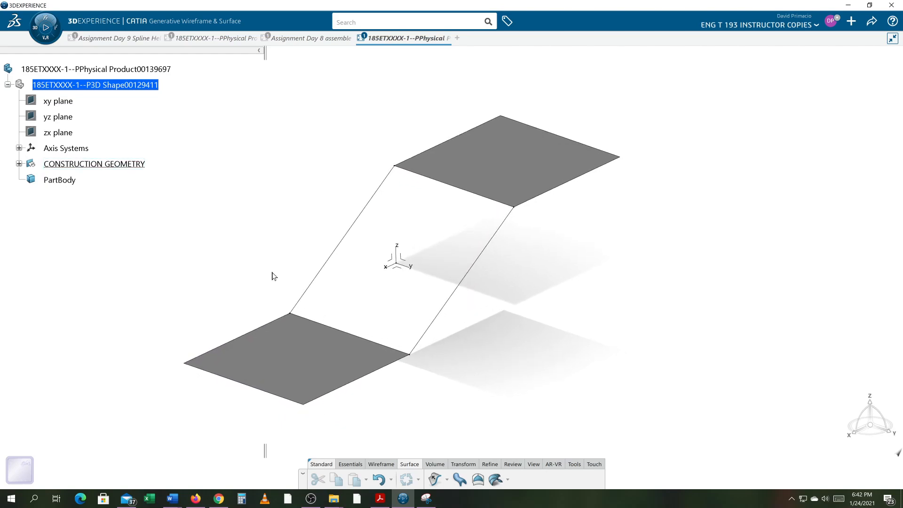
pyautogui.moveTo(256, 272); pyautogui.dragTo(258, 274, button='middle')
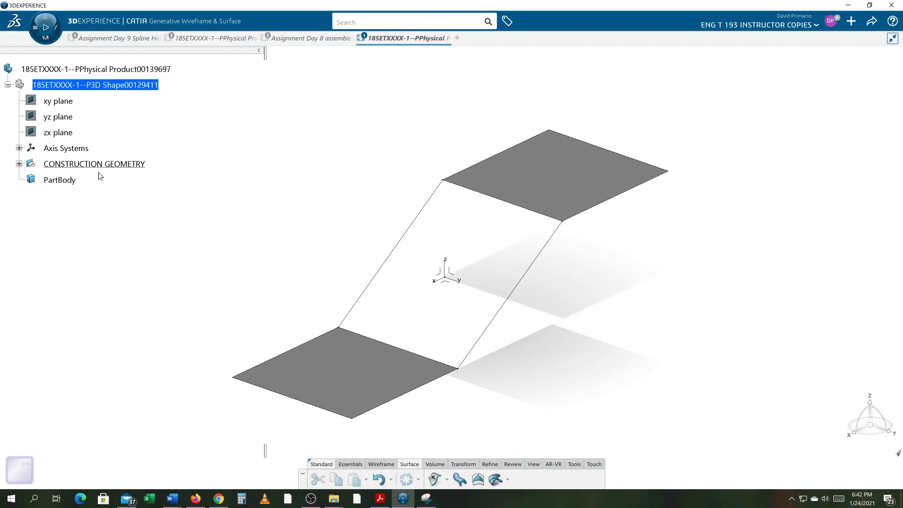
# - Create a Multi-sections Surface using the upper surface's inner line and the lower surface's inner line as sections, without guides
pyautogui.click(497, 479)
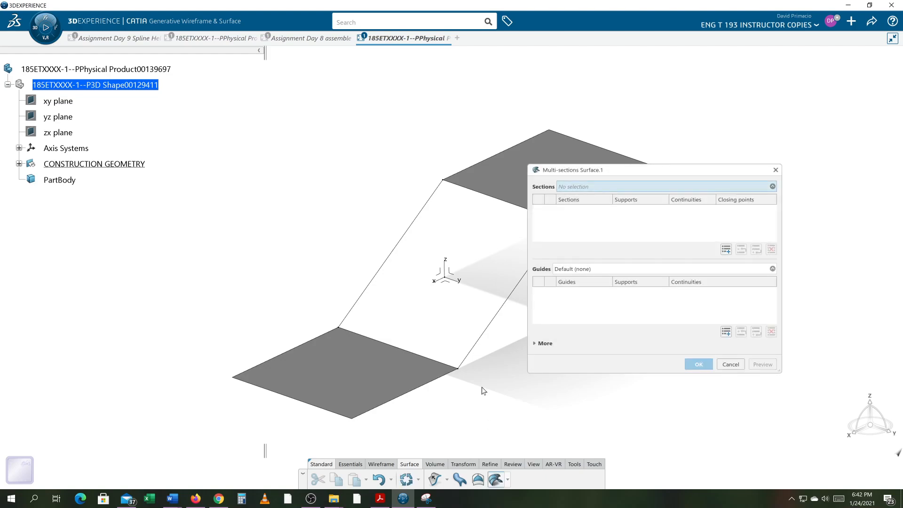
pyautogui.click(498, 197)
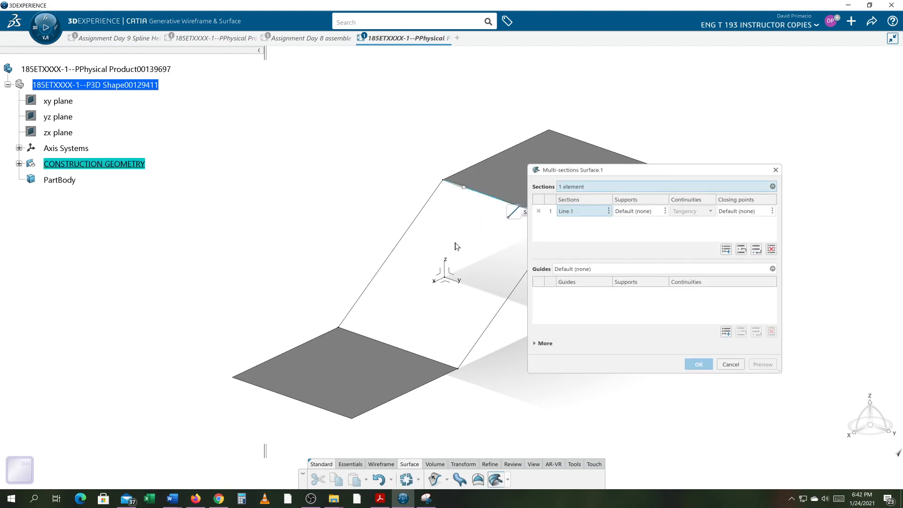
pyautogui.click(404, 353)
pyautogui.moveTo(509, 399); pyautogui.dragTo(467, 400, button='middle')
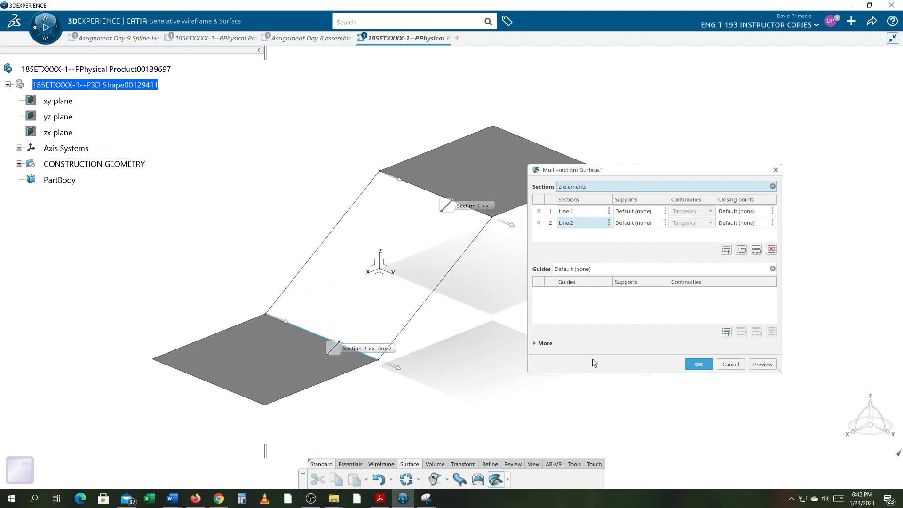
pyautogui.click(755, 366)
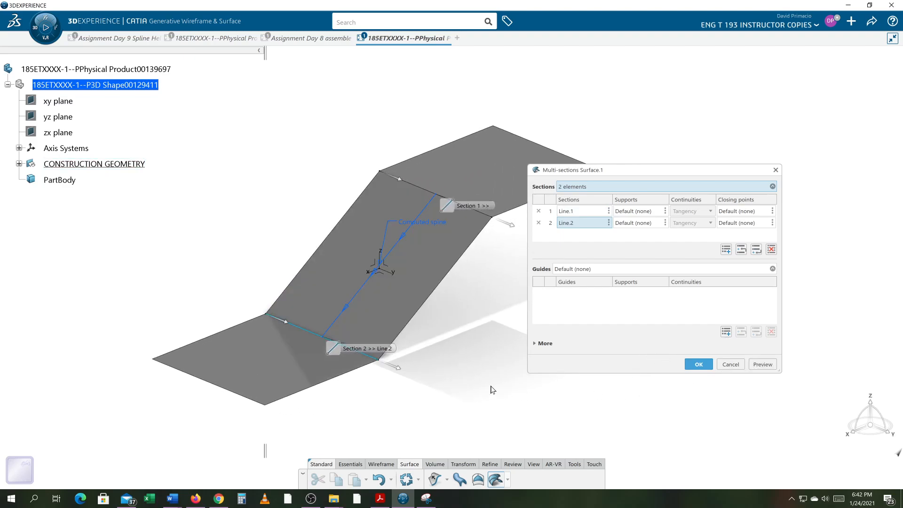
pyautogui.moveTo(404, 374); pyautogui.dragTo(456, 387, button='middle')
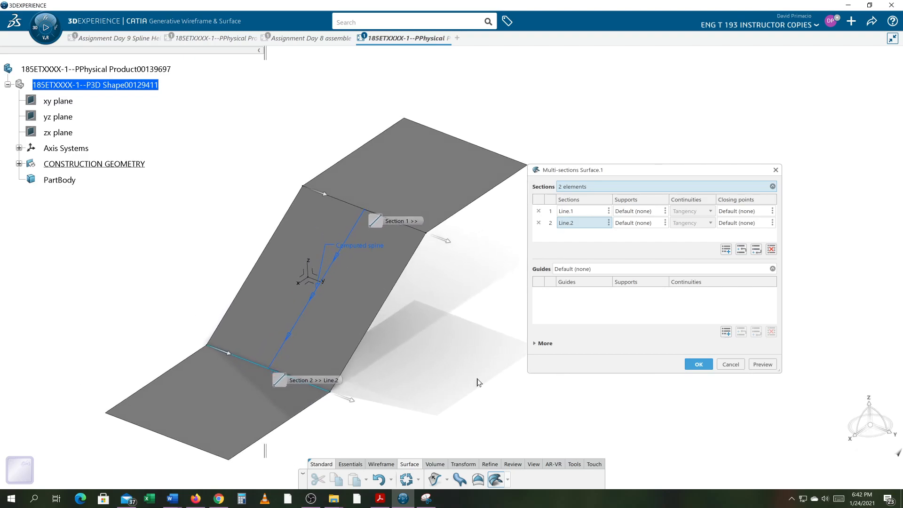
pyautogui.click(698, 365)
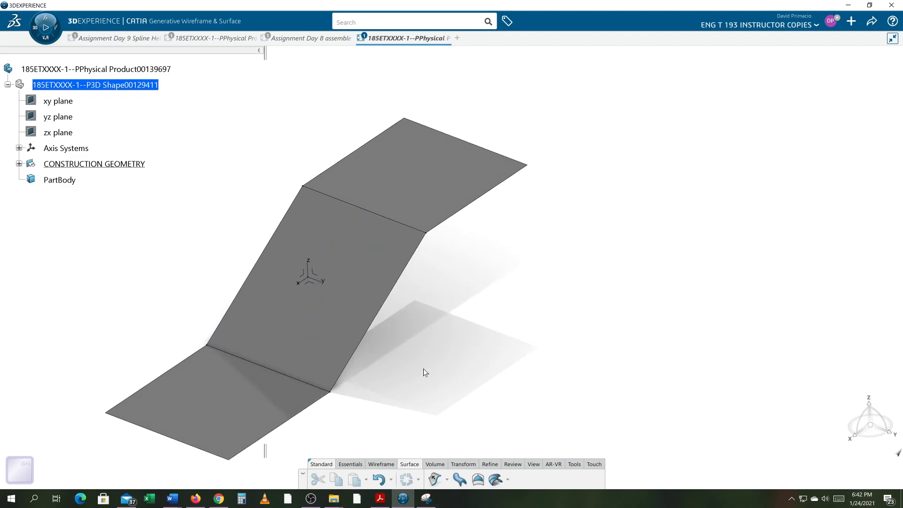
pyautogui.moveTo(520, 371); pyautogui.dragTo(578, 317, button='middle')
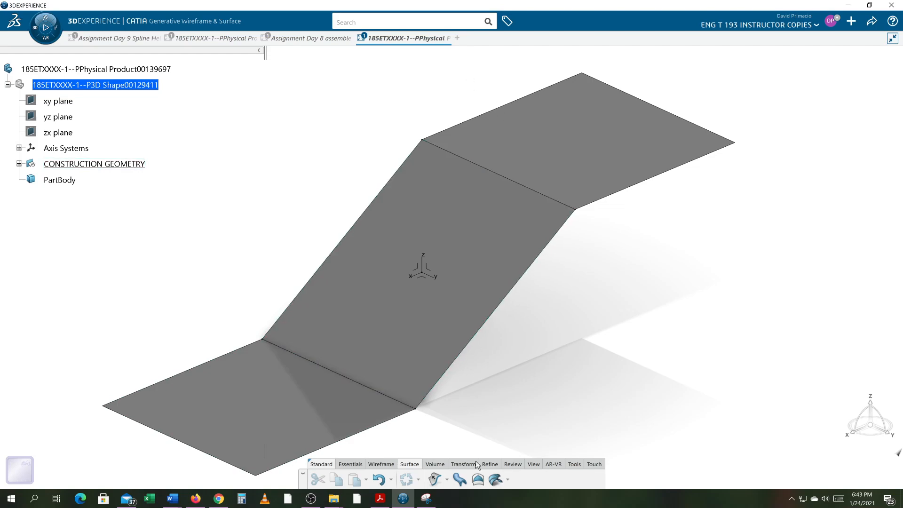
pyautogui.moveTo(503, 435); pyautogui.dragTo(507, 403, button='middle')
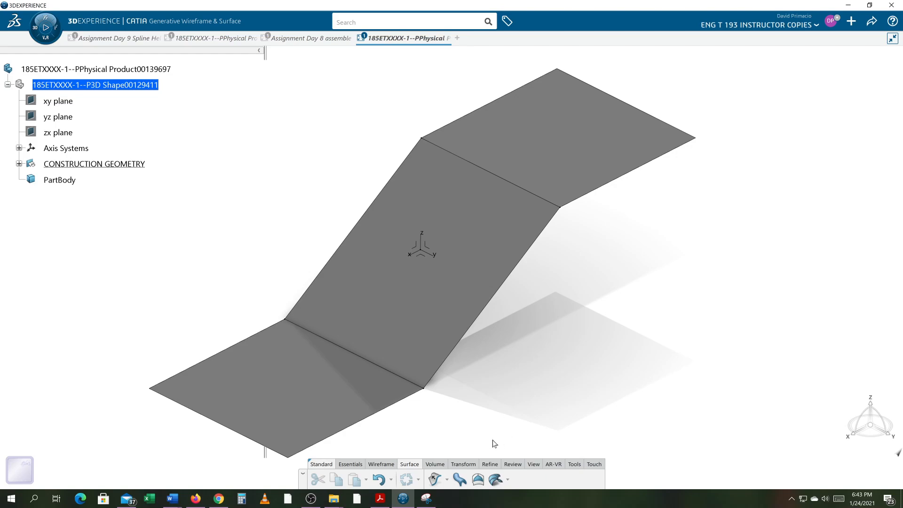
# - Undo the Multi-sections Surface while keeping both connecting lines between the upper and lower surfaces
pyautogui.hotkey('ctrl', 'z')
pyautogui.hotkey('ctrl', 'z')
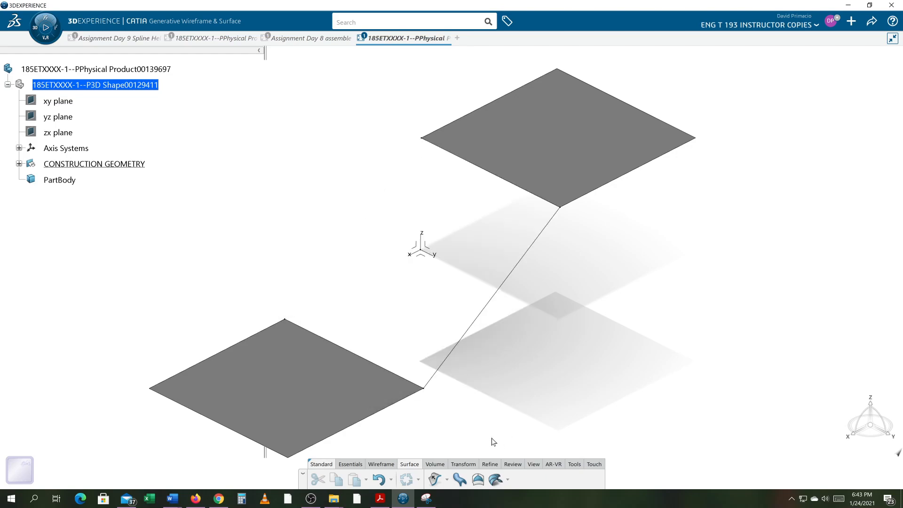
pyautogui.hotkey('ctrl', 'y')
# - Create a Blend surface with the upper surface's inner line as first curve and the lower surface's inner line as second curve
pyautogui.click(508, 480)
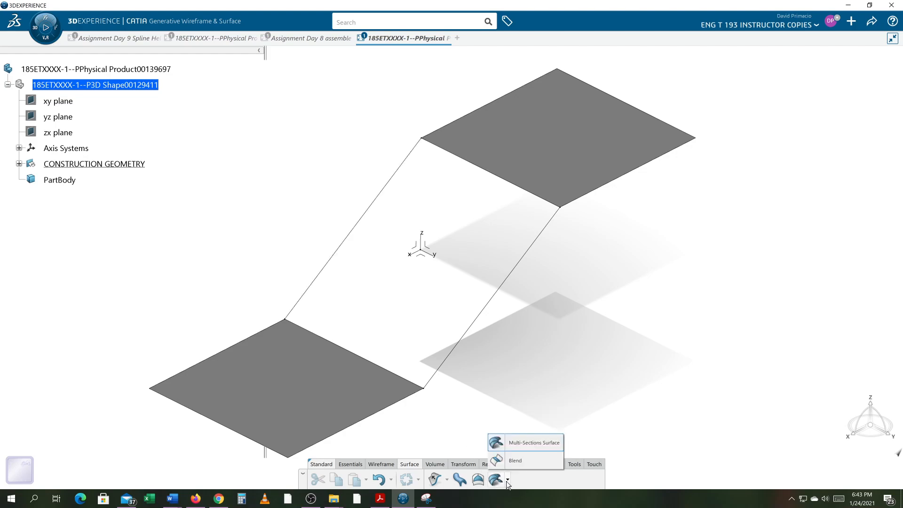
pyautogui.click(498, 461)
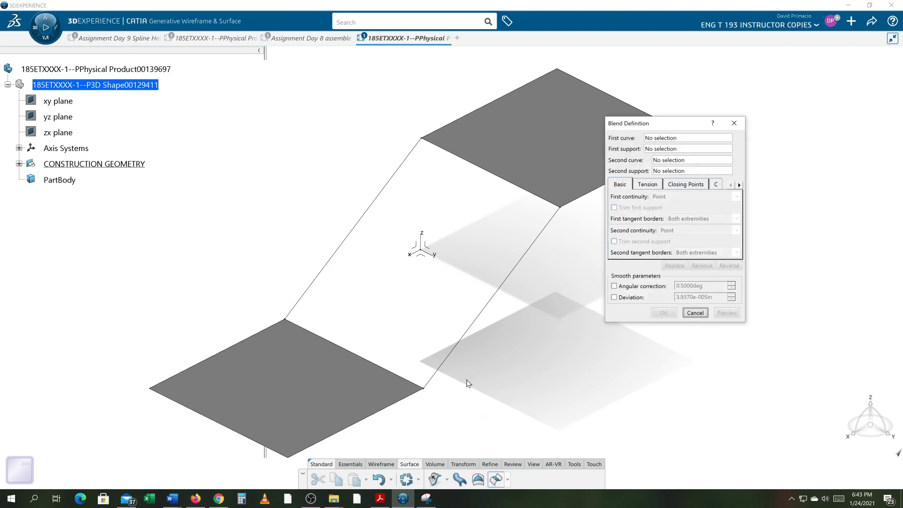
pyautogui.click(460, 157)
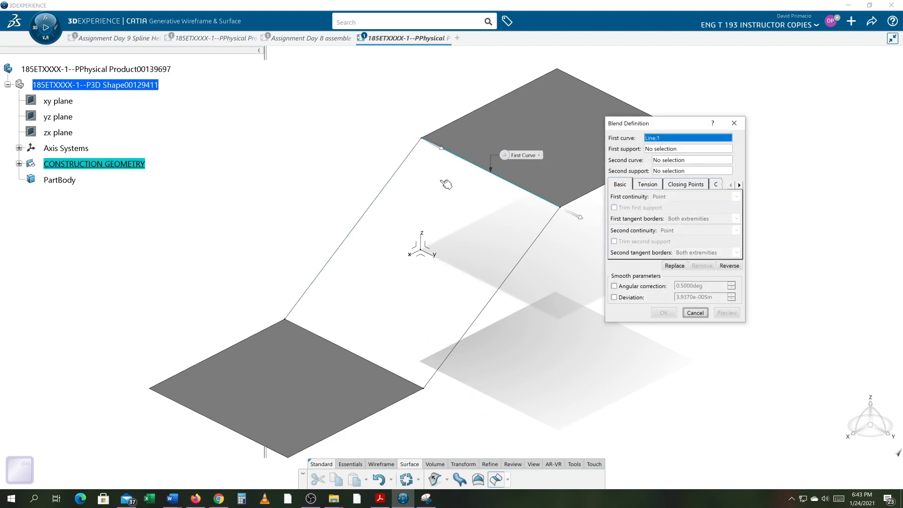
pyautogui.click(350, 350)
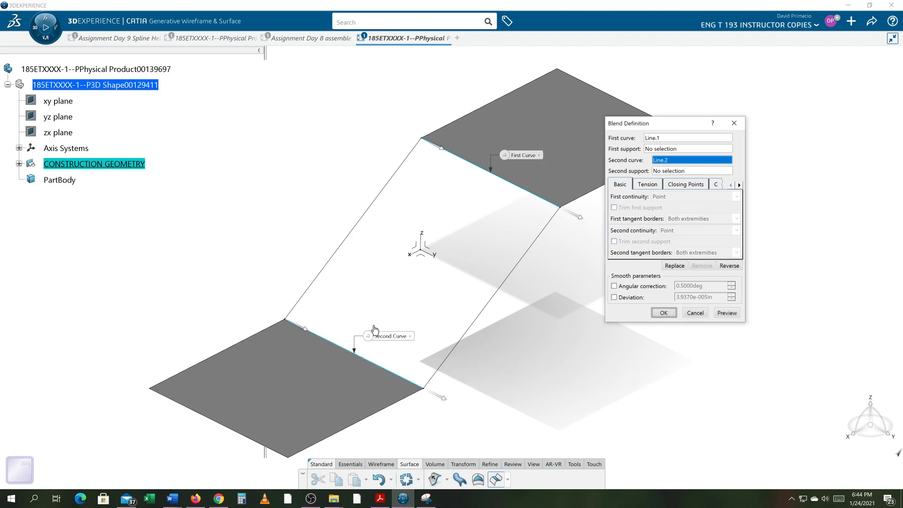
pyautogui.click(724, 313)
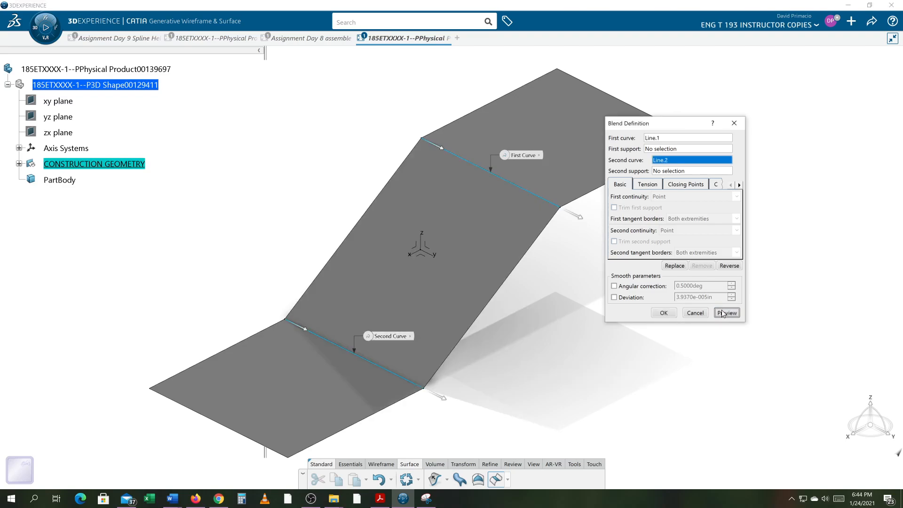
pyautogui.click(664, 313)
pyautogui.moveTo(546, 377); pyautogui.dragTo(597, 348, button='middle')
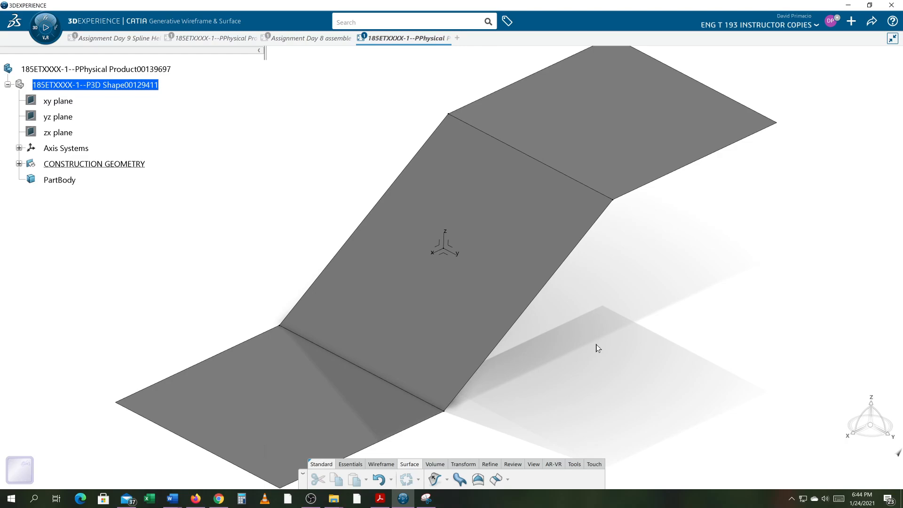
pyautogui.moveTo(572, 352)
pyautogui.mouseDown(button='middle')
pyautogui.moveTo(540, 345)
pyautogui.moveTo(546, 355)
pyautogui.moveTo(578, 332)
pyautogui.moveTo(582, 341)
pyautogui.mouseUp(button='middle')
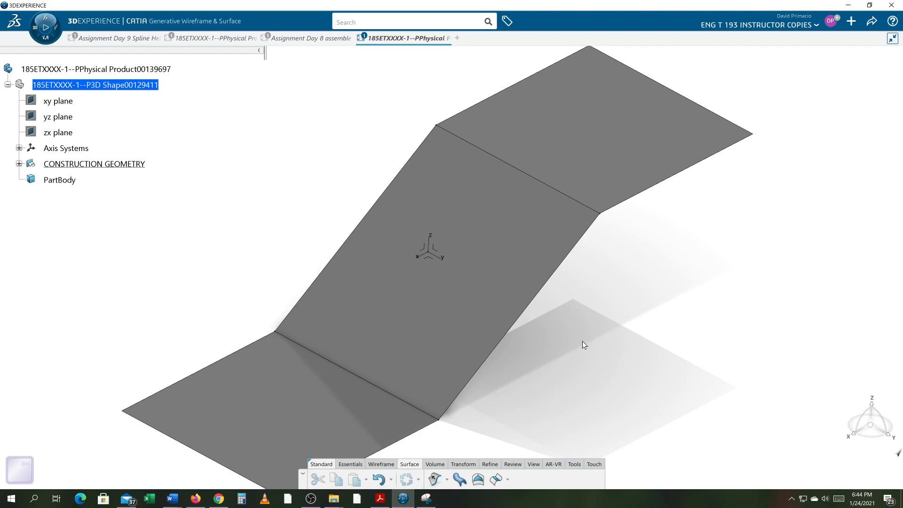
pyautogui.click(501, 479)
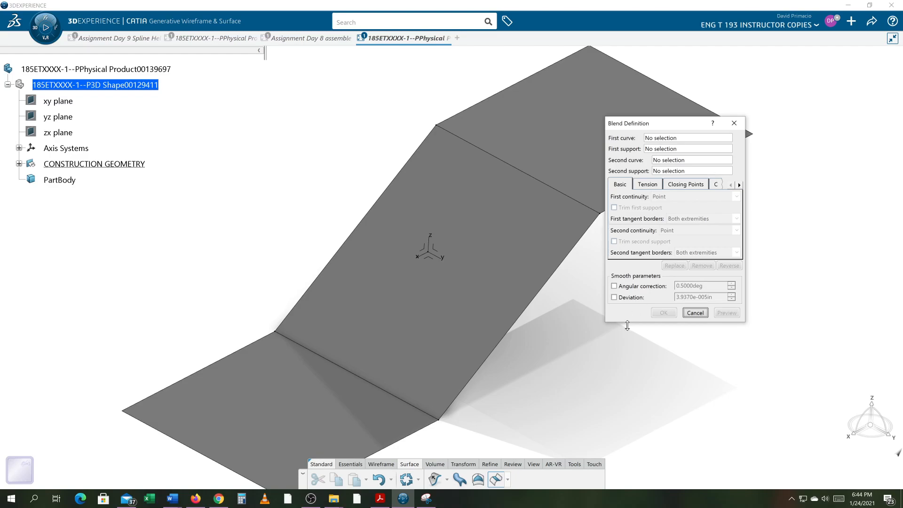
pyautogui.click(694, 312)
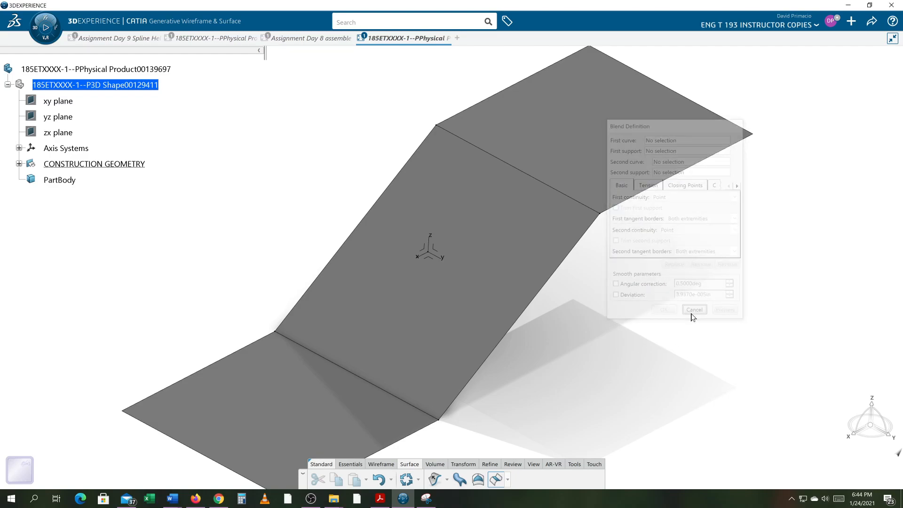
pyautogui.click(504, 482)
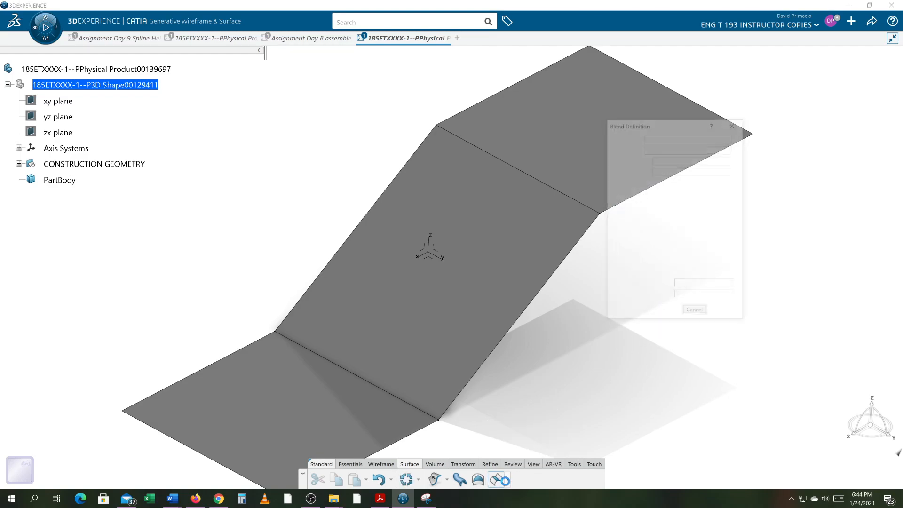
pyautogui.click(506, 480)
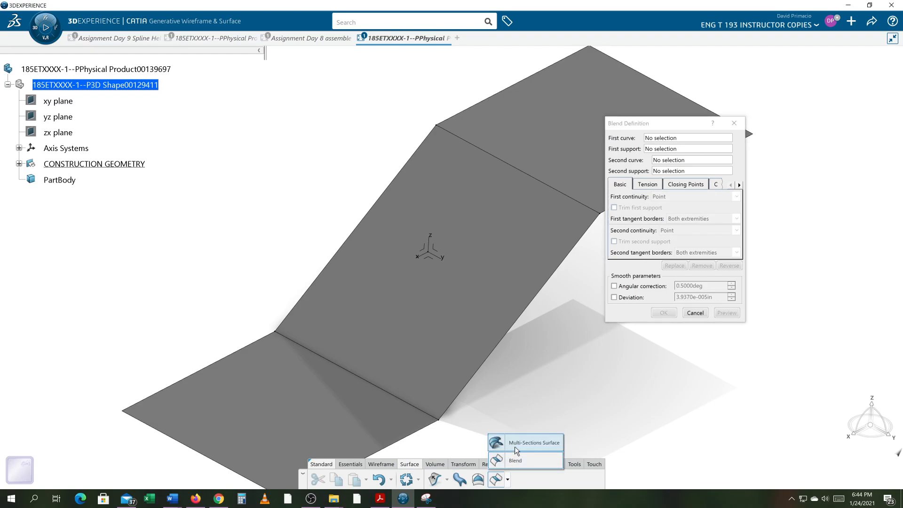